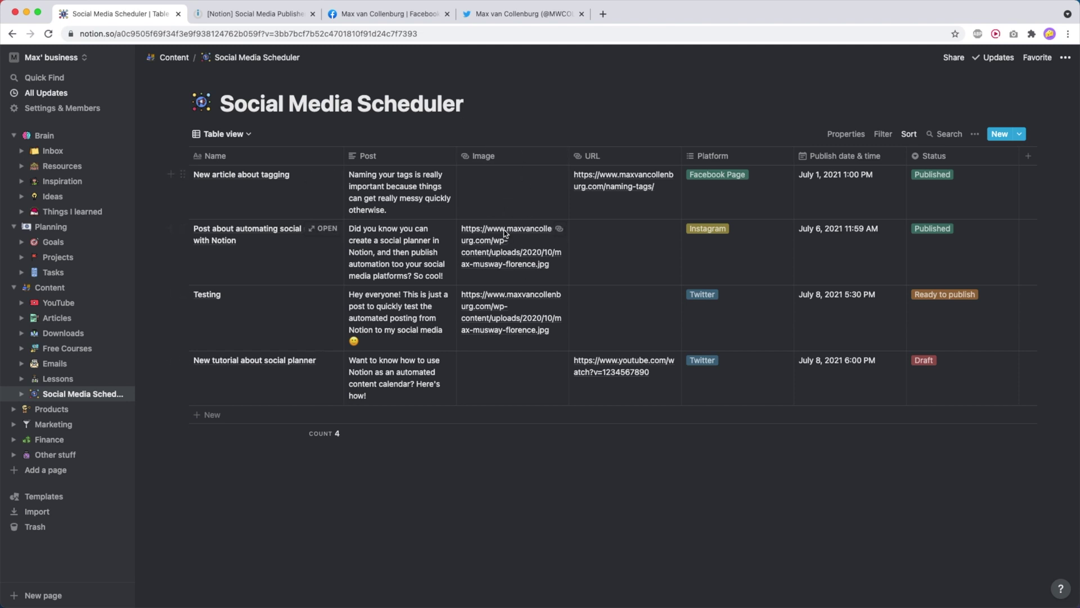
Examine the property types of the Image, URL and Platform columns in the Social Media Scheduler table
{"action": "left_click", "coordinate": [480, 156]}
{"action": "mouse_move", "coordinate": [460, 222]}
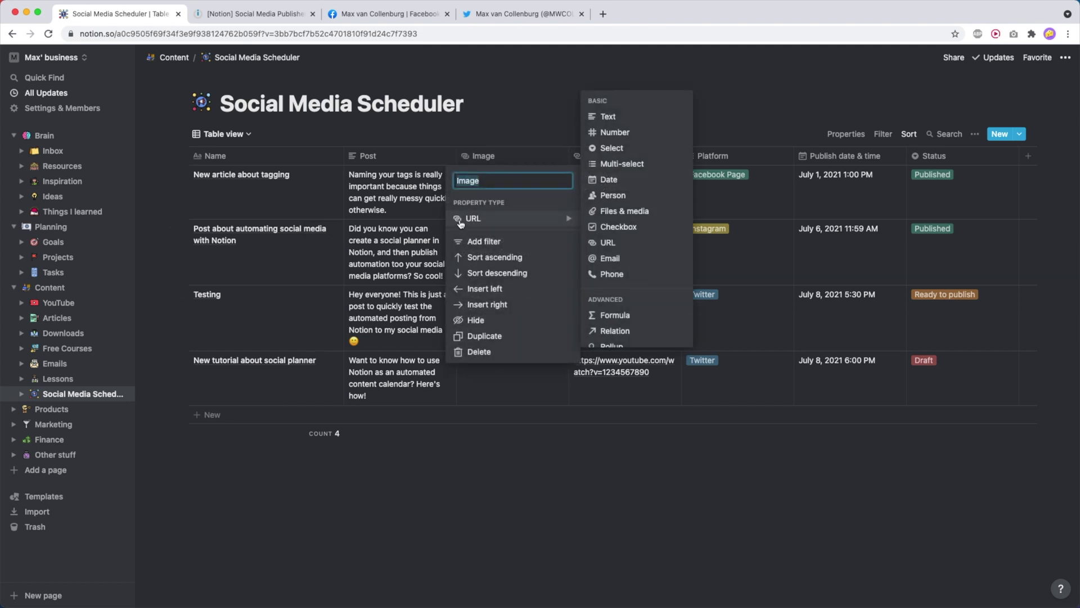
{"action": "left_click", "coordinate": [479, 139]}
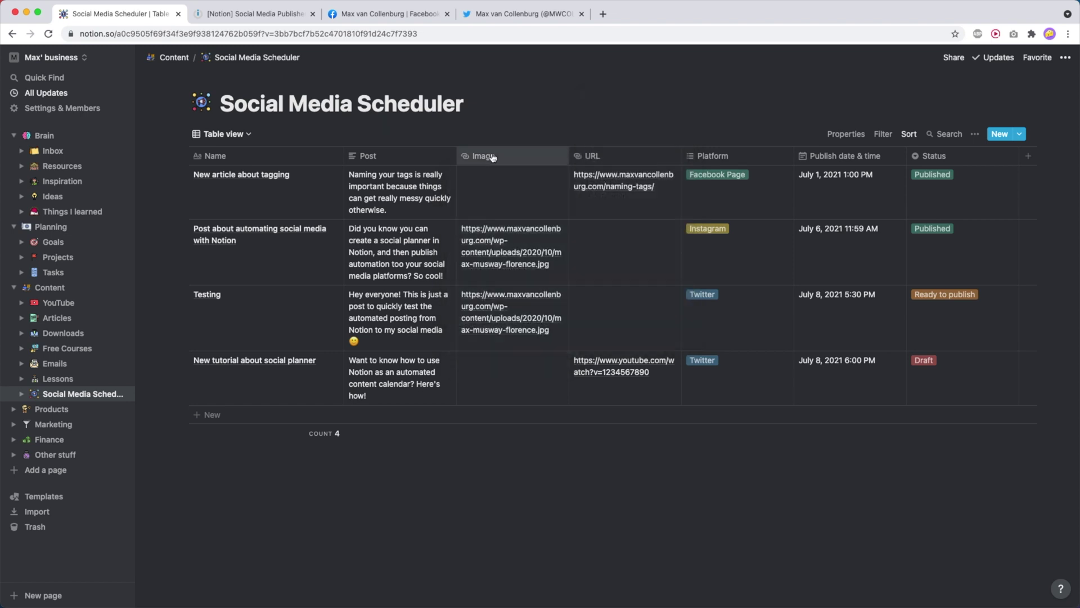
{"action": "left_click", "coordinate": [588, 160]}
{"action": "mouse_move", "coordinate": [598, 223]}
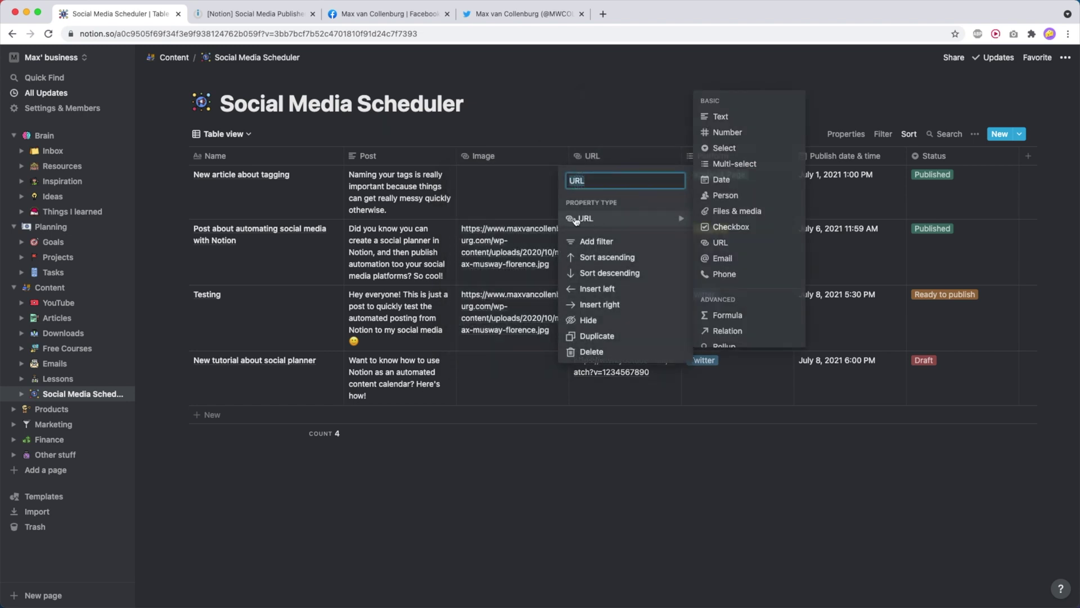
{"action": "left_click", "coordinate": [565, 59]}
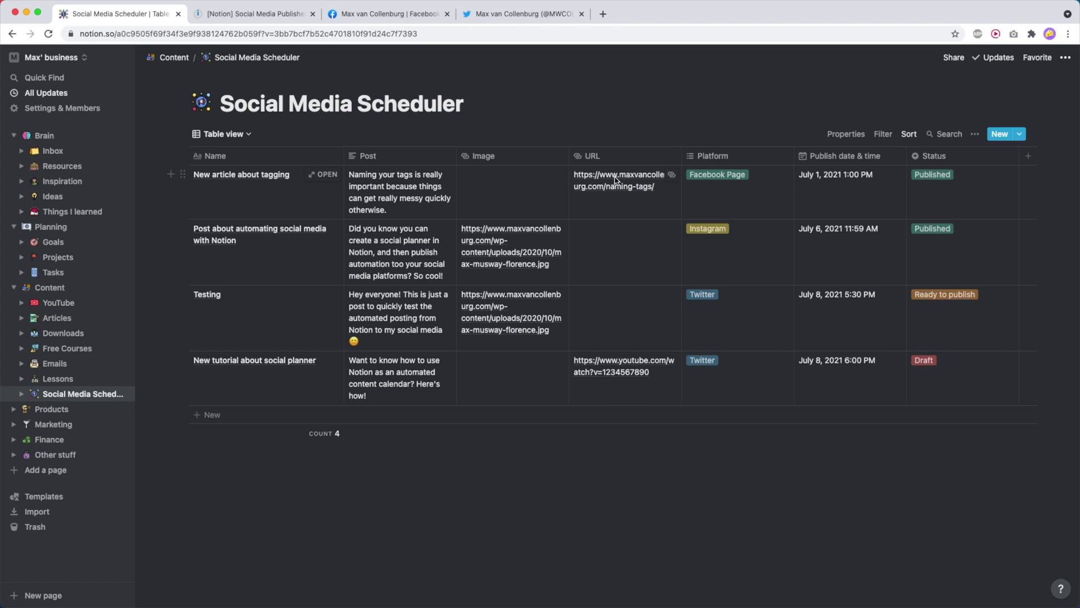
{"action": "left_click", "coordinate": [715, 159]}
{"action": "mouse_move", "coordinate": [734, 219]}
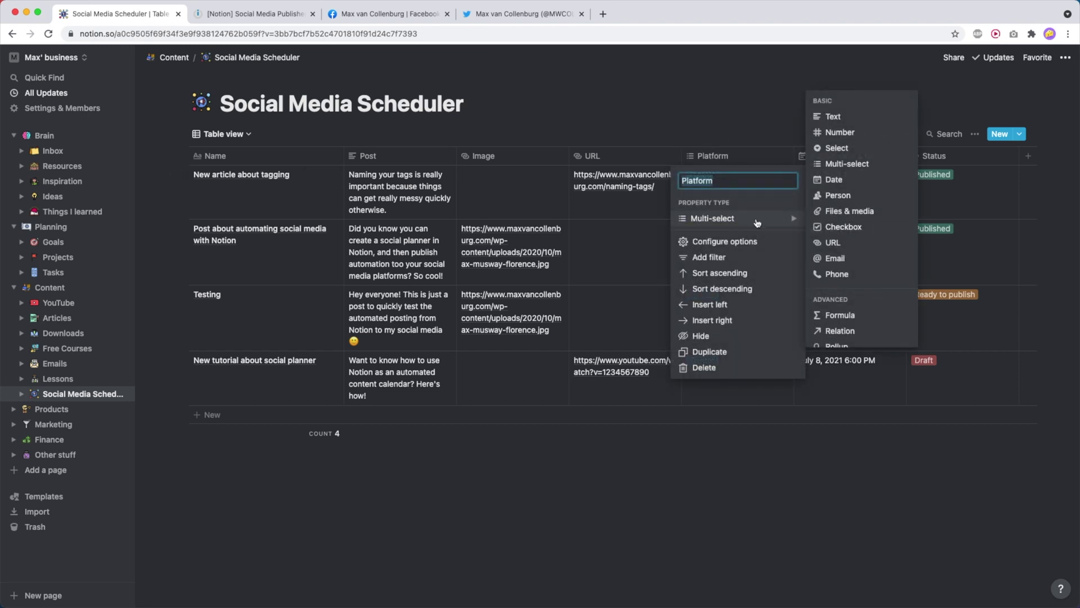
{"action": "left_click", "coordinate": [735, 101]}
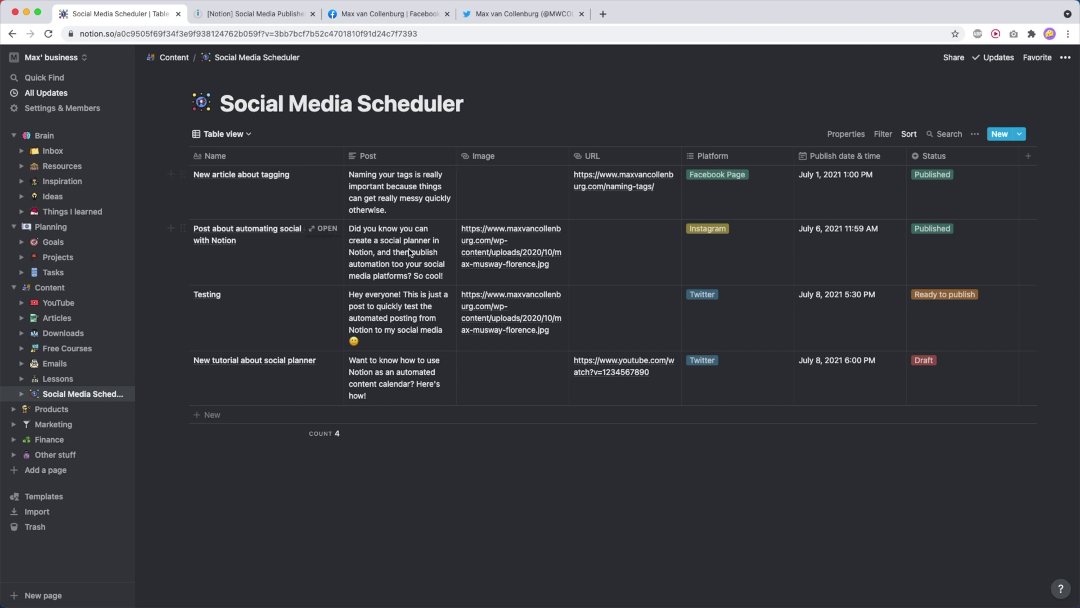
Try adding an account handle to the name of the Twitter option in the Platform property
{"action": "left_click", "coordinate": [749, 178]}
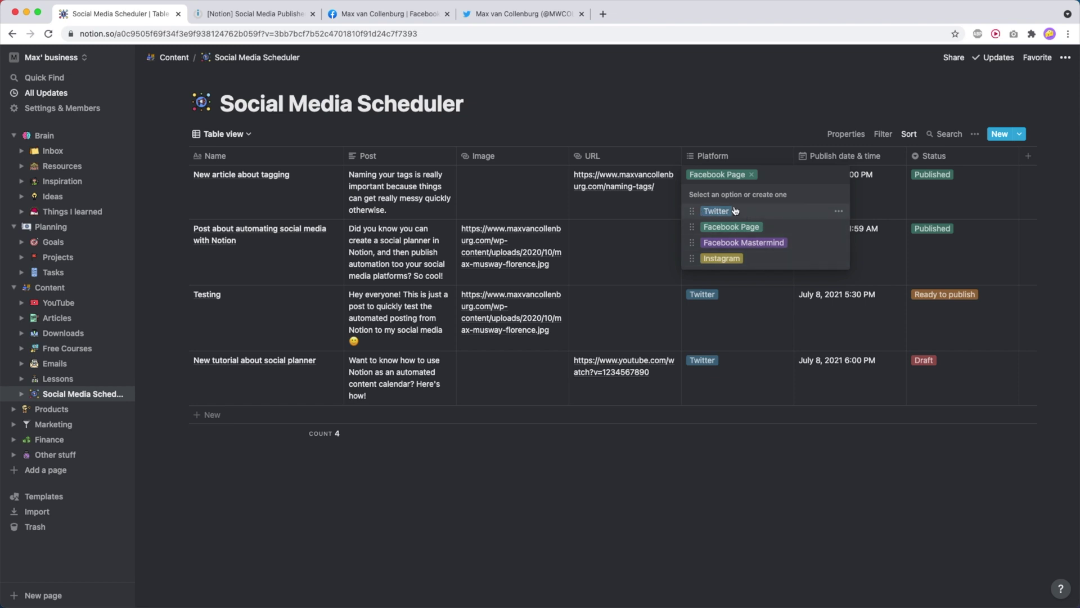
{"action": "left_click", "coordinate": [839, 212]}
{"action": "left_click", "coordinate": [833, 233]}
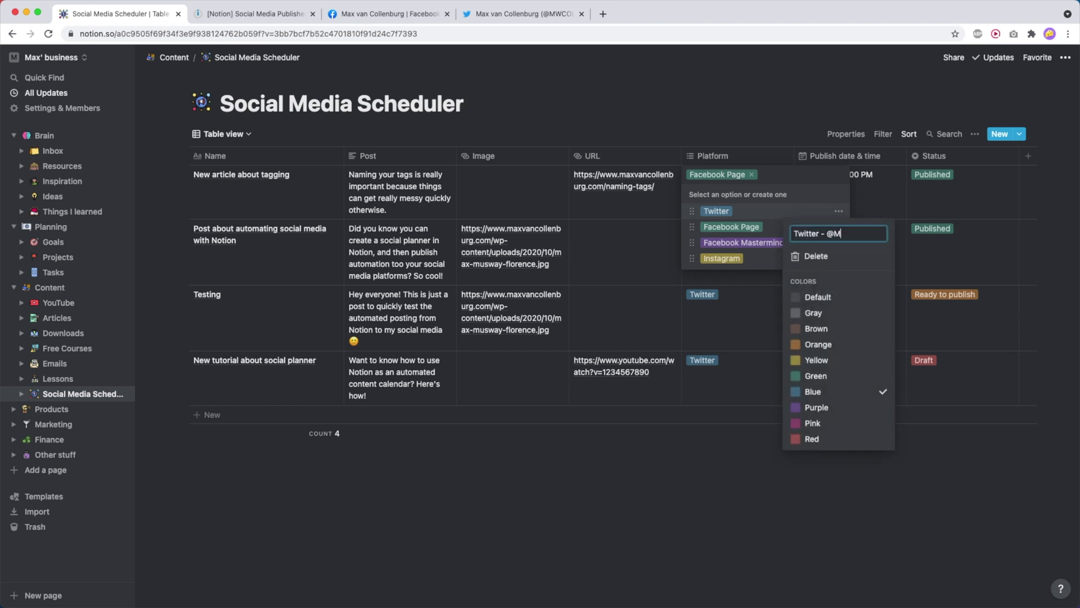
{"action": "left_click", "coordinate": [824, 235], "text": "shift"}
{"action": "key", "text": "BackSpace"}
{"action": "key", "text": "Escape"}
{"action": "key", "text": "Escape"}
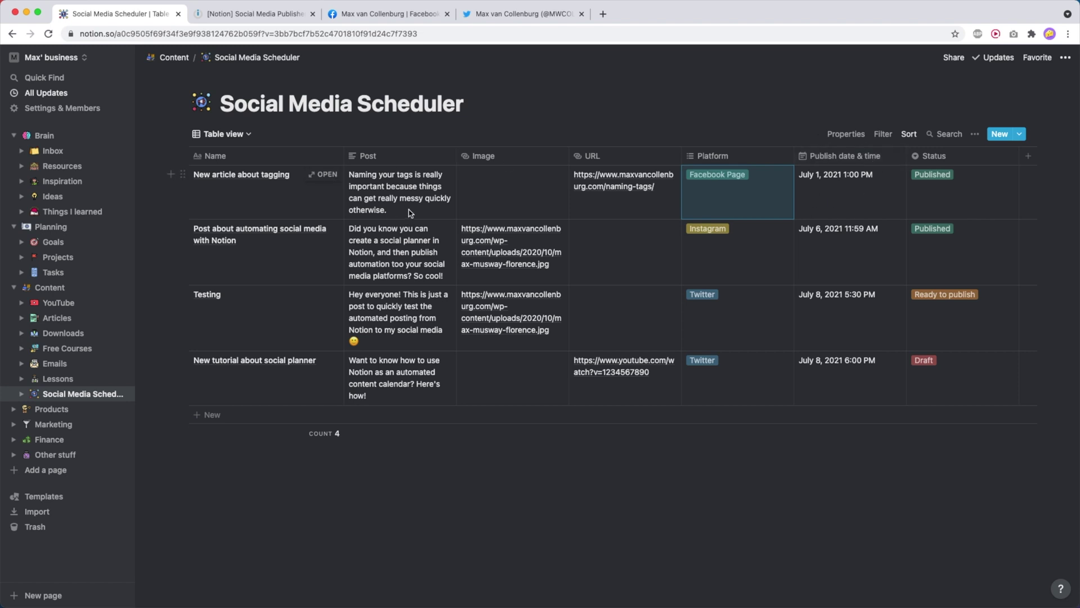
Examine the Status column's property type and its selectable options
{"action": "left_click", "coordinate": [948, 162]}
{"action": "mouse_move", "coordinate": [944, 223]}
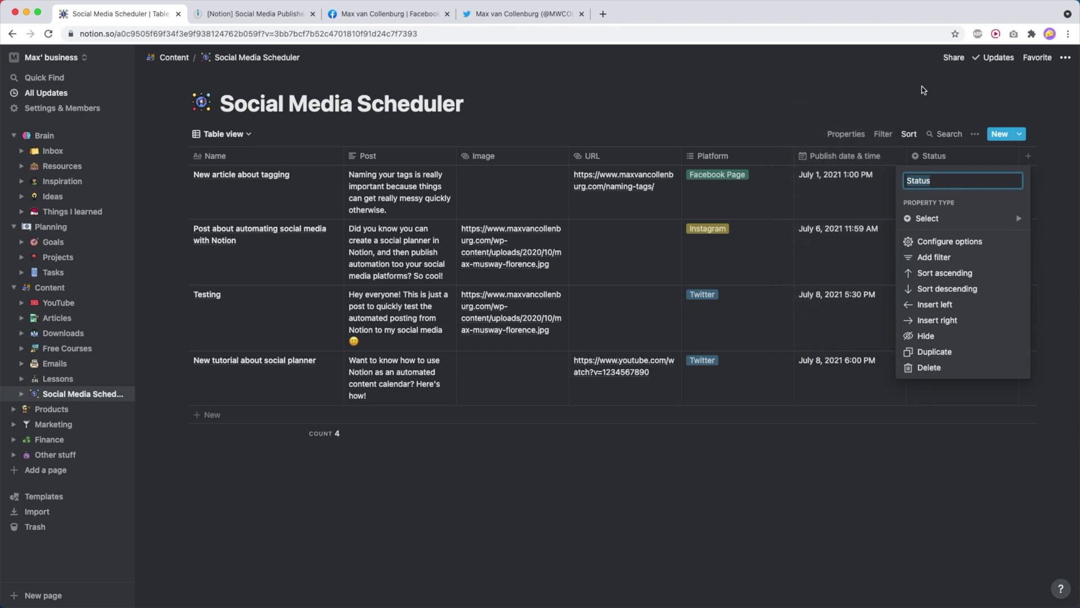
{"action": "key", "text": "Escape"}
{"action": "left_click", "coordinate": [942, 185]}
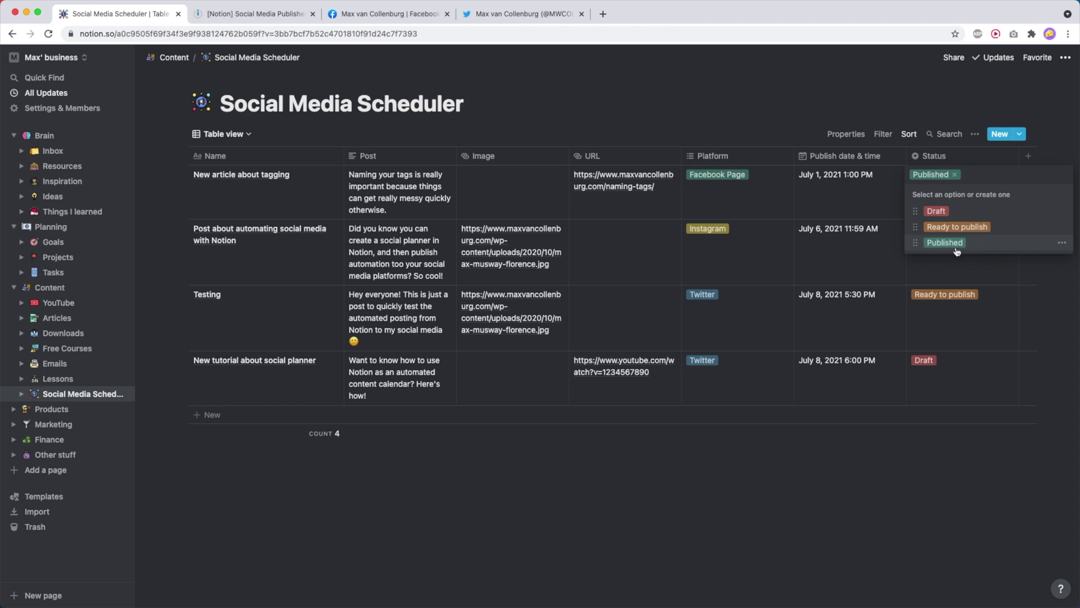
{"action": "key", "text": "Escape"}
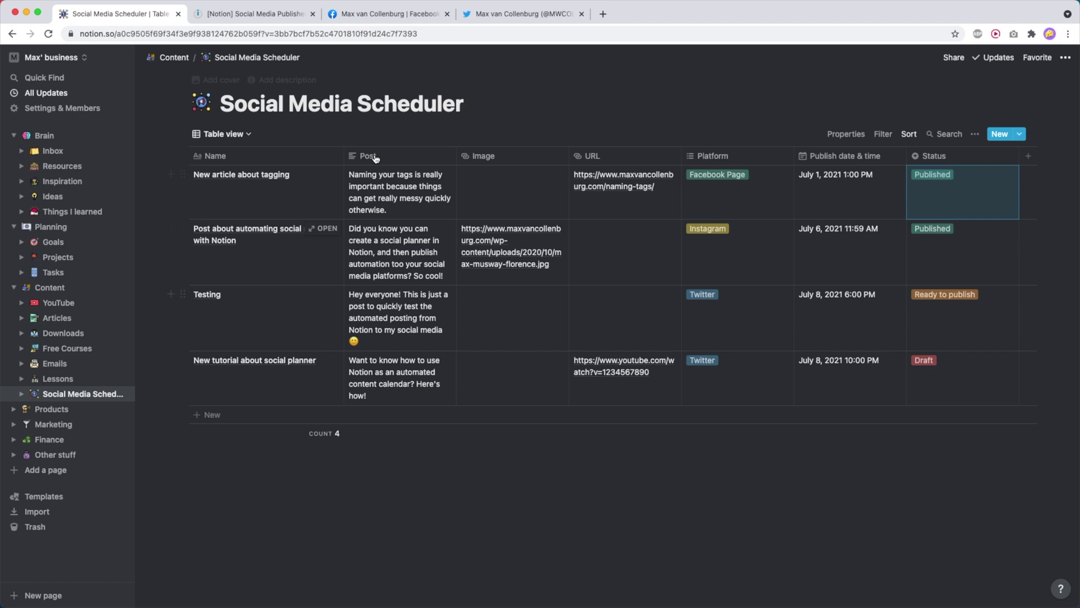
Display the Social Media Scheduler database in Calendar view to look over the posts by date
{"action": "left_click", "coordinate": [232, 134]}
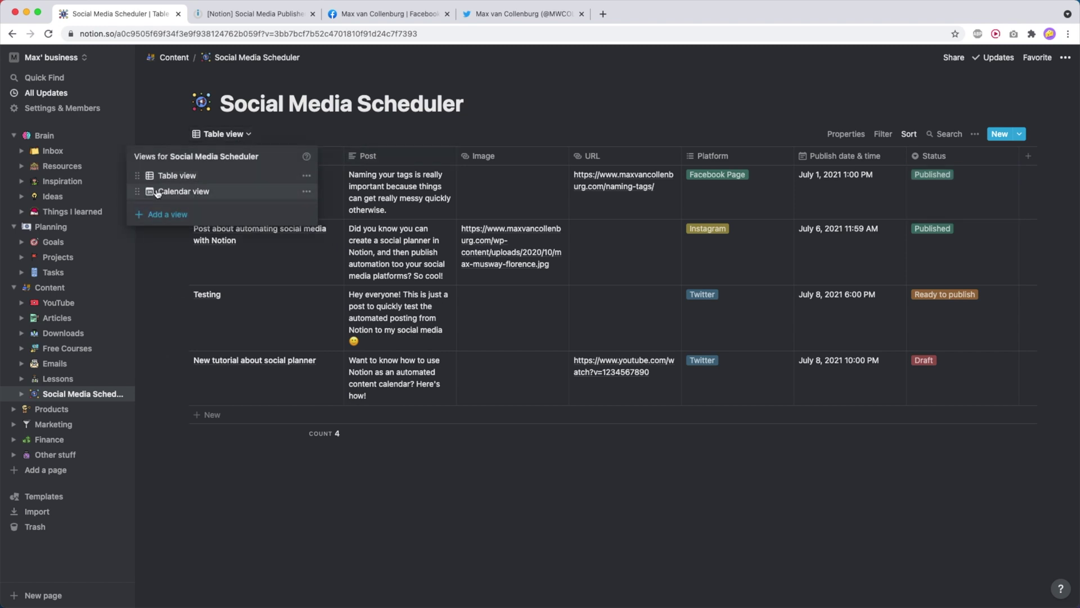
{"action": "left_click", "coordinate": [232, 139]}
{"action": "left_click", "coordinate": [231, 139]}
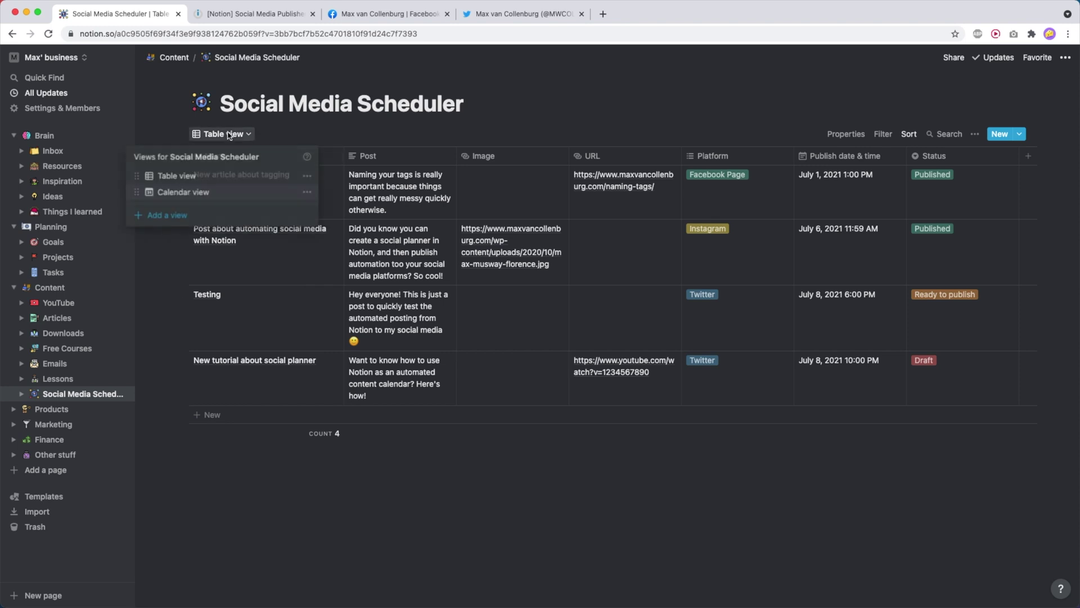
{"action": "left_click", "coordinate": [167, 192]}
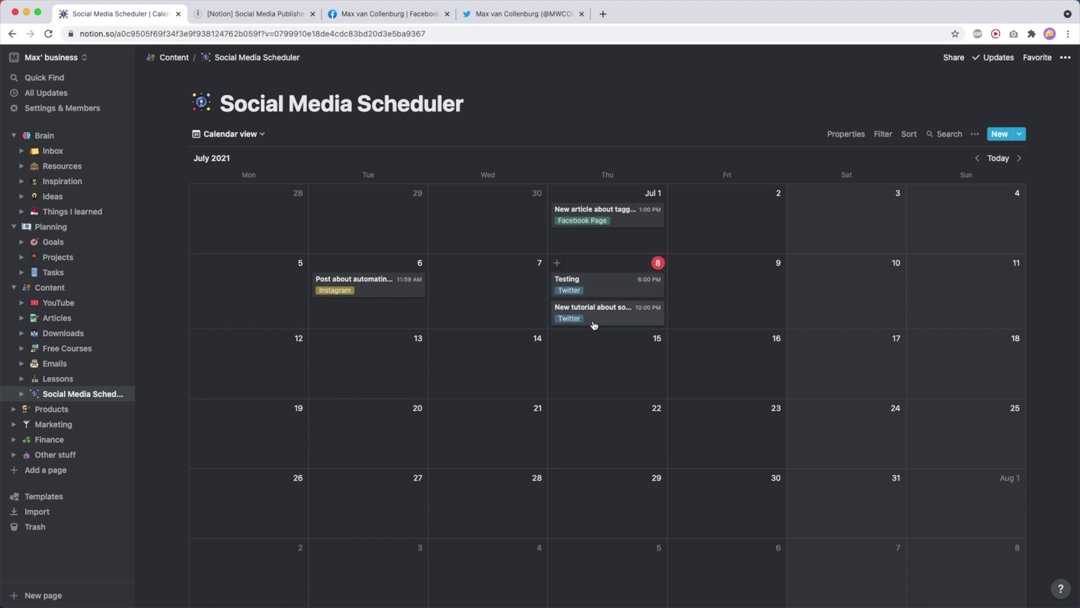
{"action": "left_click_drag", "start_coordinate": [561, 314], "coordinate": [609, 292]}
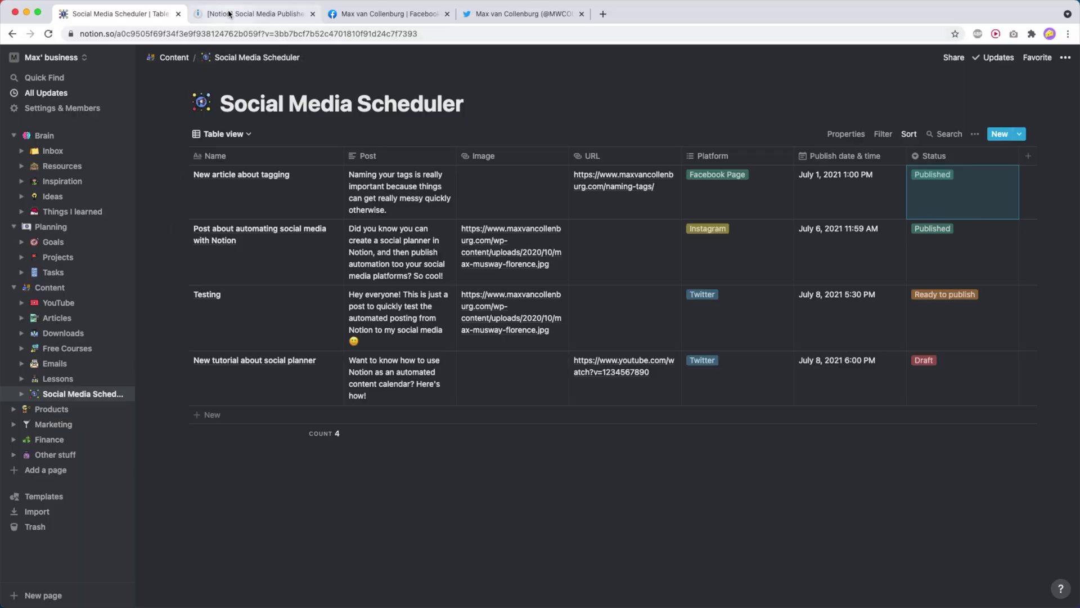
Switch to the Social Media Publisher scenario in Integromat and examine its Twitter, Facebook page and Facebook group branches
{"action": "left_click", "coordinate": [228, 13]}
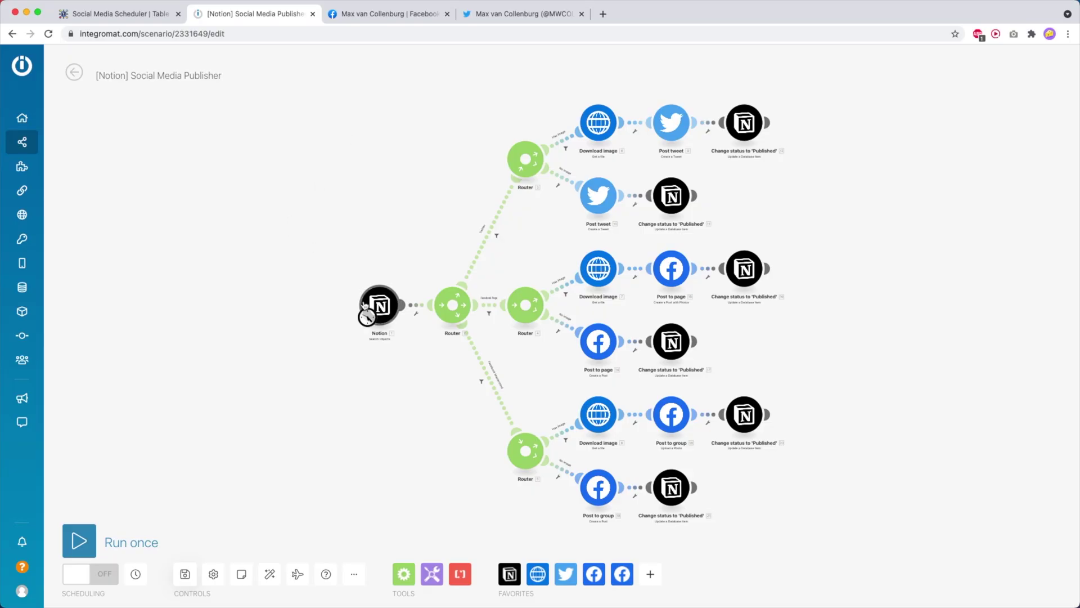
{"action": "scroll", "coordinate": [276, 270], "scroll_direction": "up", "scroll_amount": 3}
{"action": "scroll", "coordinate": [266, 306], "scroll_direction": "down", "scroll_amount": 2}
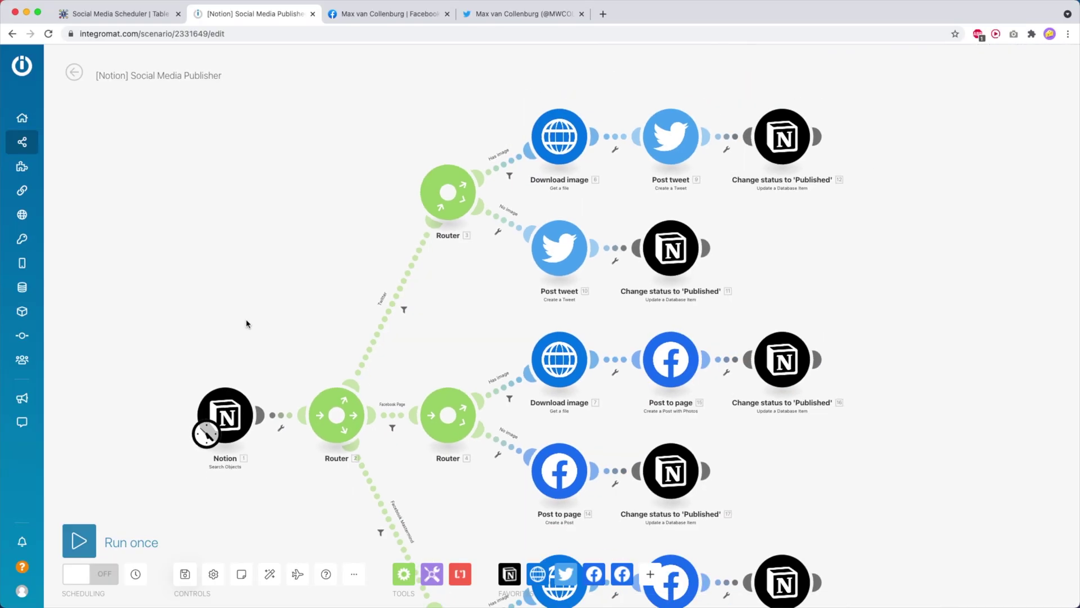
{"action": "scroll", "coordinate": [811, 157], "scroll_direction": "down", "scroll_amount": 5}
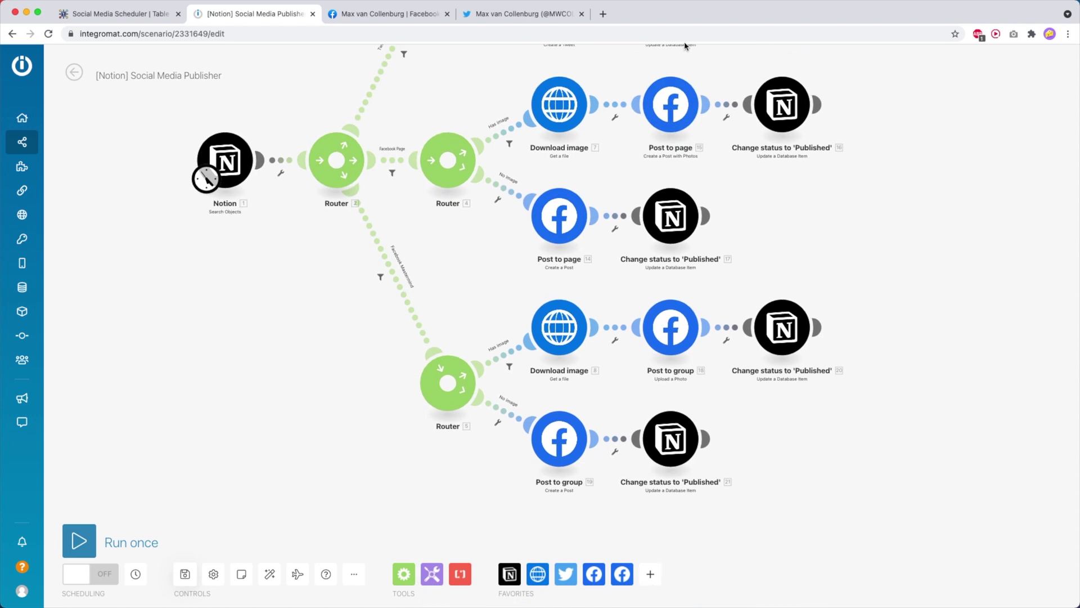
{"action": "scroll", "coordinate": [868, 254], "scroll_direction": "down", "scroll_amount": 4}
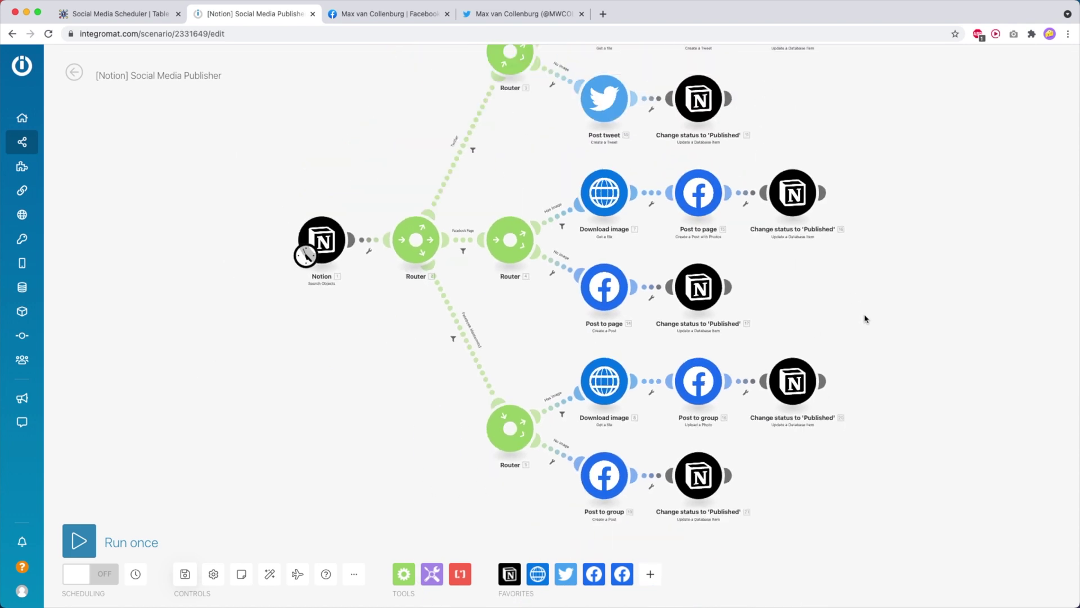
{"action": "scroll", "coordinate": [750, 457], "scroll_direction": "up", "scroll_amount": 4}
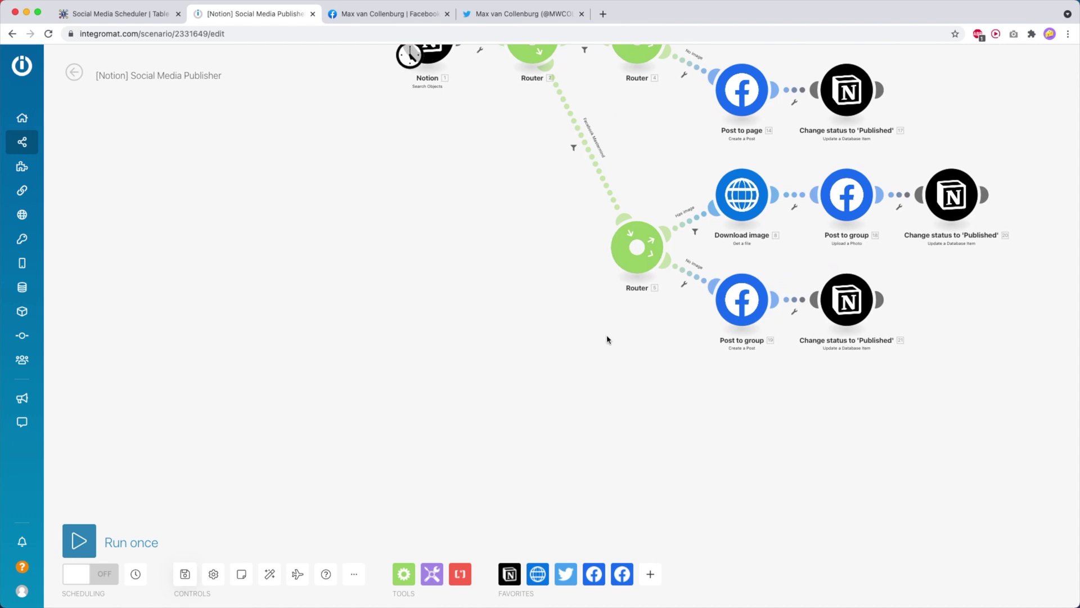
{"action": "scroll", "coordinate": [374, 302], "scroll_direction": "down", "scroll_amount": 3}
{"action": "scroll", "coordinate": [294, 320], "scroll_direction": "up", "scroll_amount": 3}
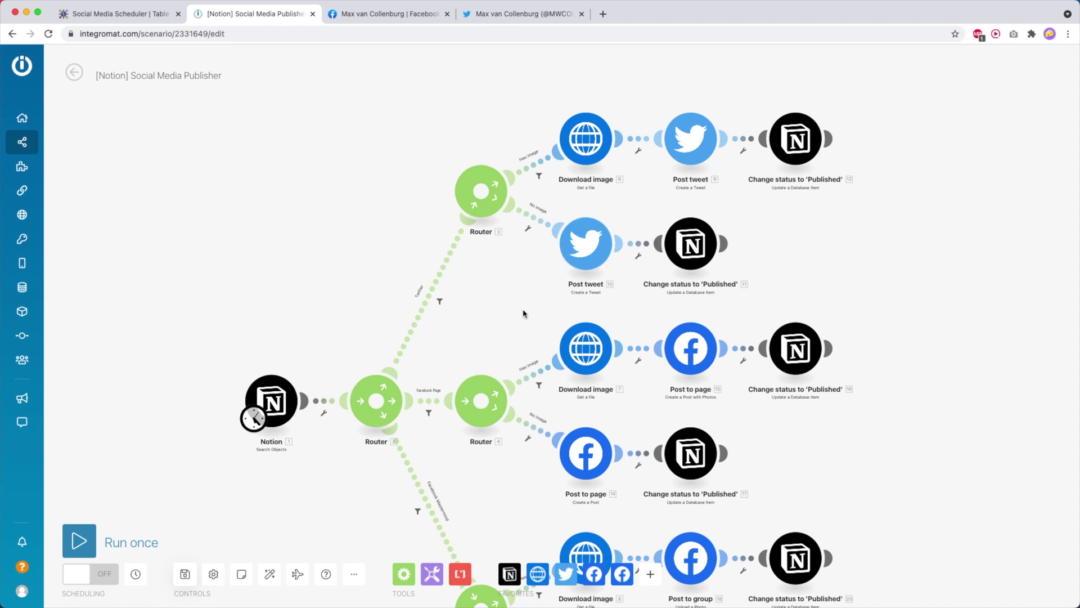
{"action": "scroll", "coordinate": [524, 313], "scroll_direction": "down", "scroll_amount": 4}
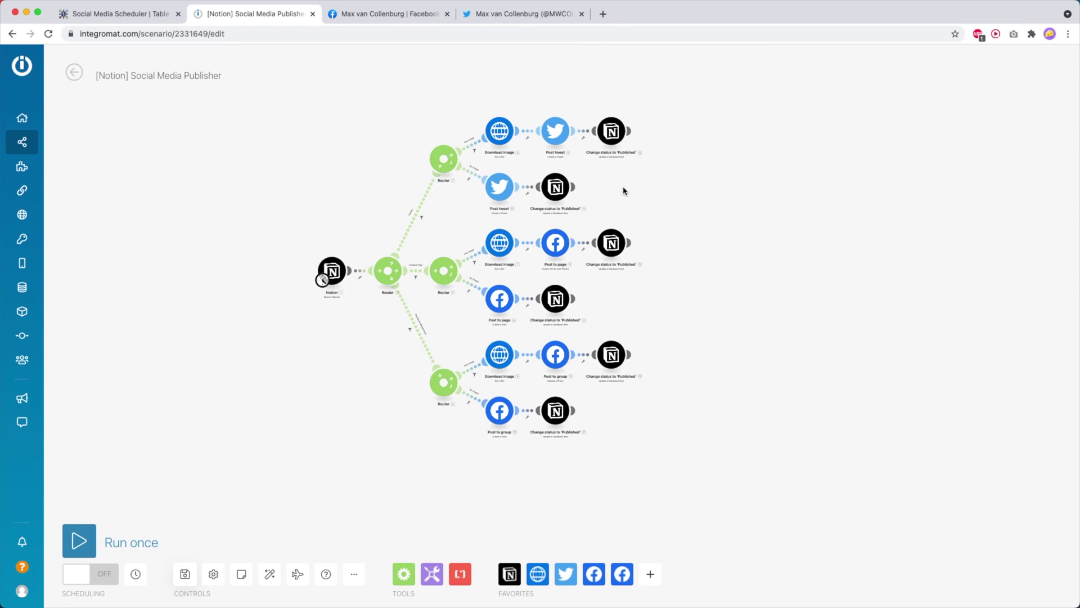
{"action": "scroll", "coordinate": [313, 242], "scroll_direction": "up", "scroll_amount": 3}
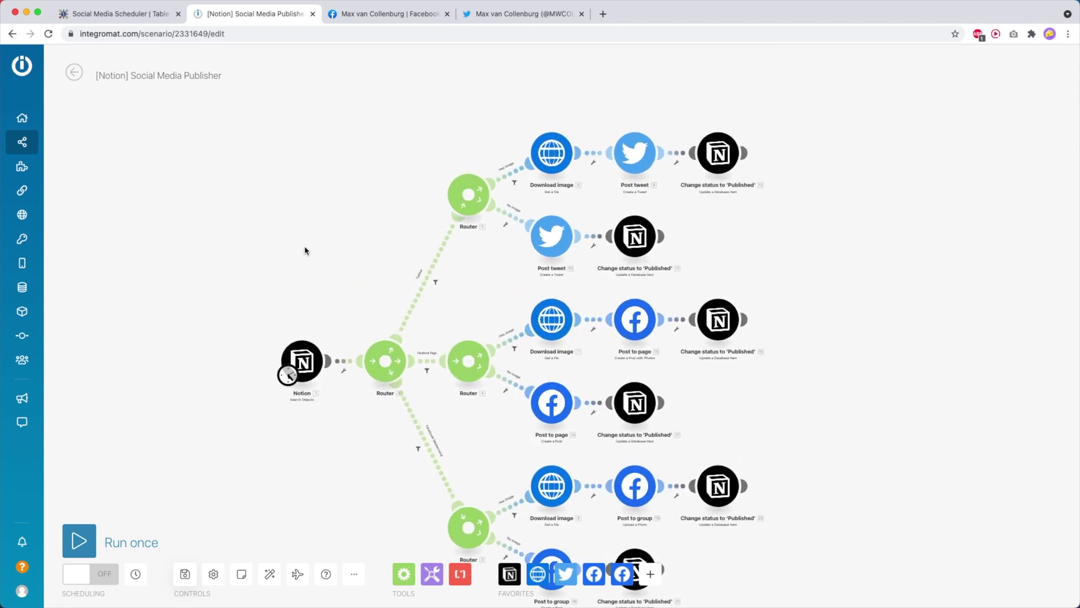
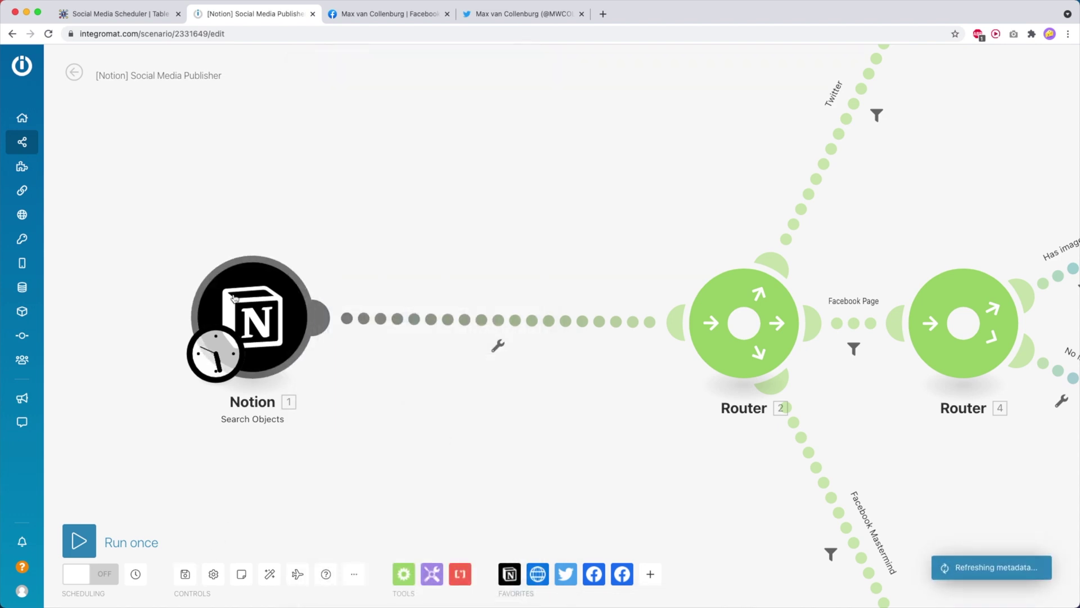
Check the Testing post's row in the Notion scheduler table and return to the Integromat scenario
{"action": "key", "text": "ctrl+shift+Tab"}
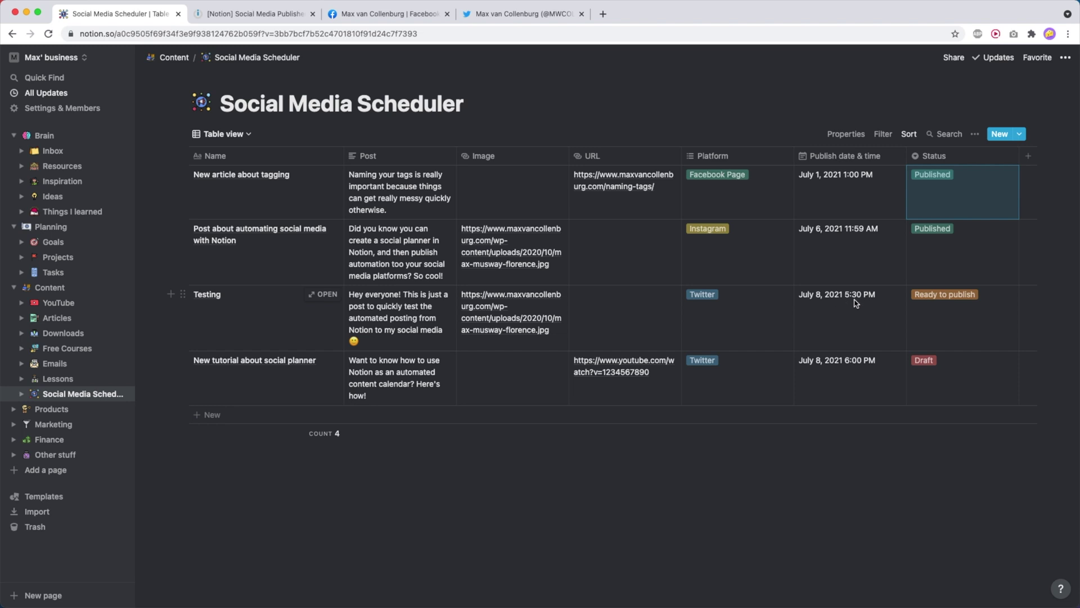
{"action": "left_click", "coordinate": [266, 14]}
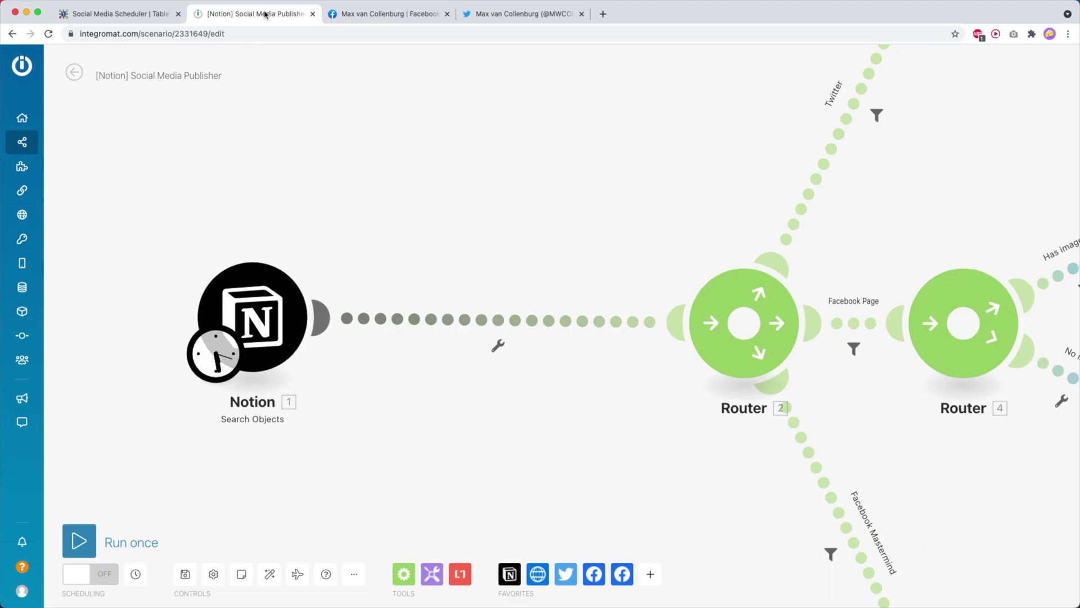
Save the scenario and run only the Notion Search Objects module
{"action": "left_click", "coordinate": [185, 574]}
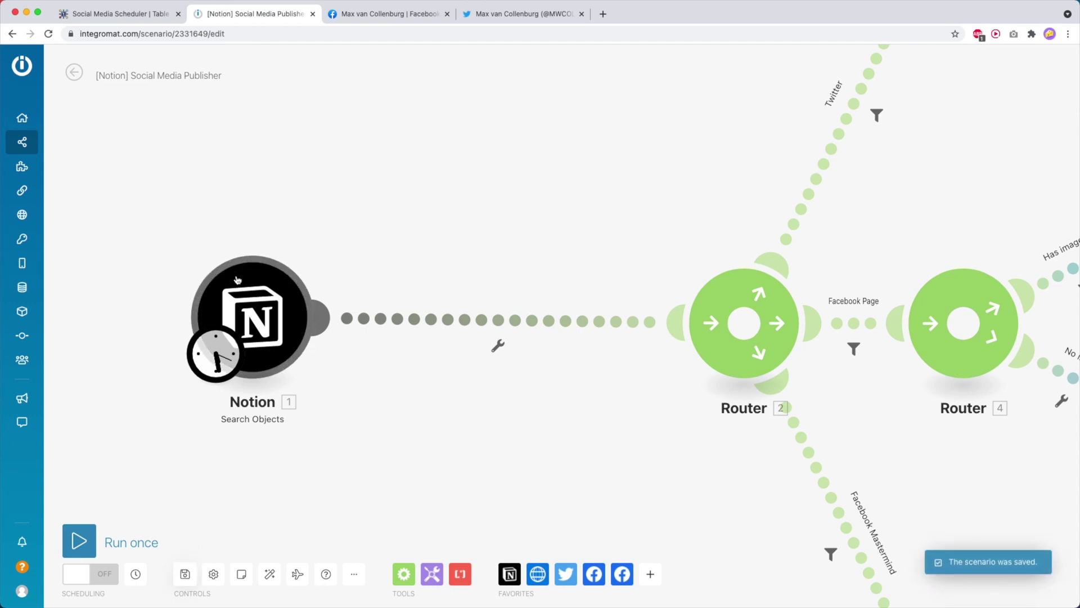
{"action": "right_click", "coordinate": [246, 277]}
{"action": "left_click", "coordinate": [274, 307]}
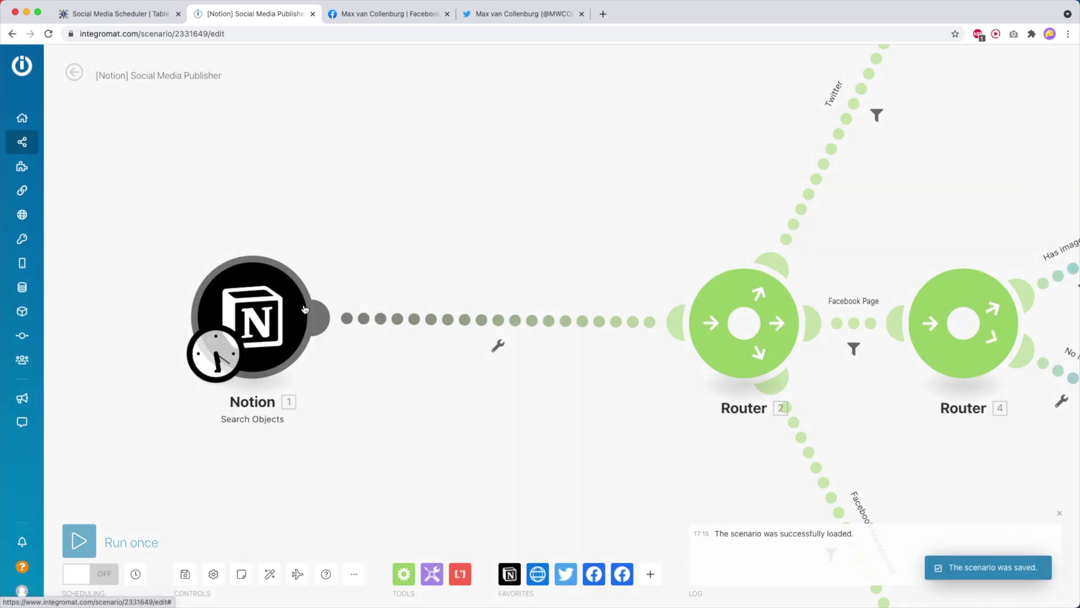
Inspect the Notion module's output down to the Name property's plain text and compare it with the Testing row in Notion
{"action": "scroll", "coordinate": [304, 309], "scroll_direction": "up", "scroll_amount": 5}
{"action": "left_click", "coordinate": [392, 232]}
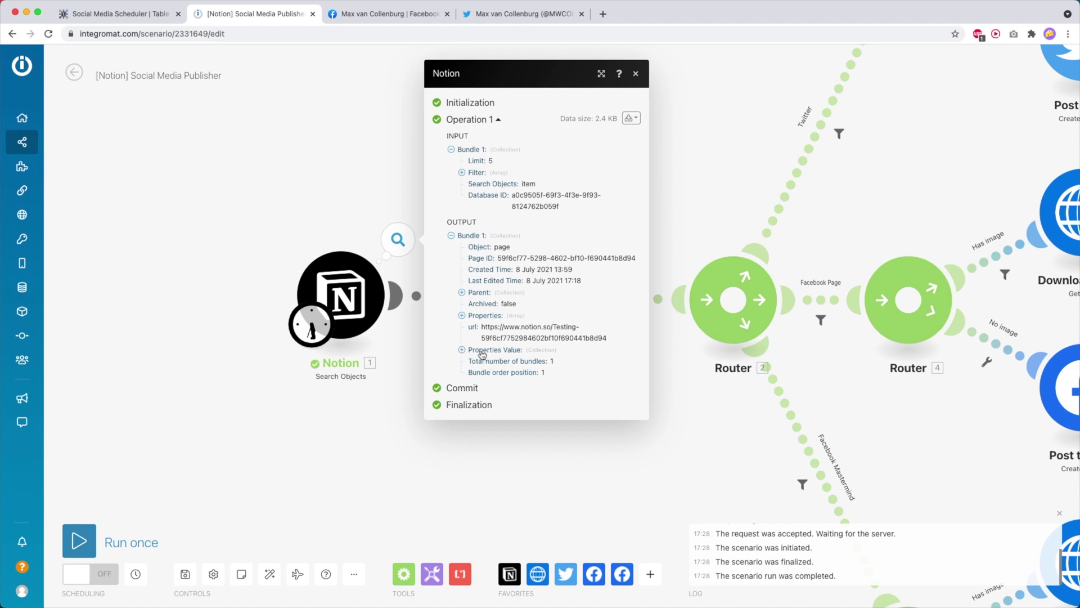
{"action": "left_click", "coordinate": [481, 351]}
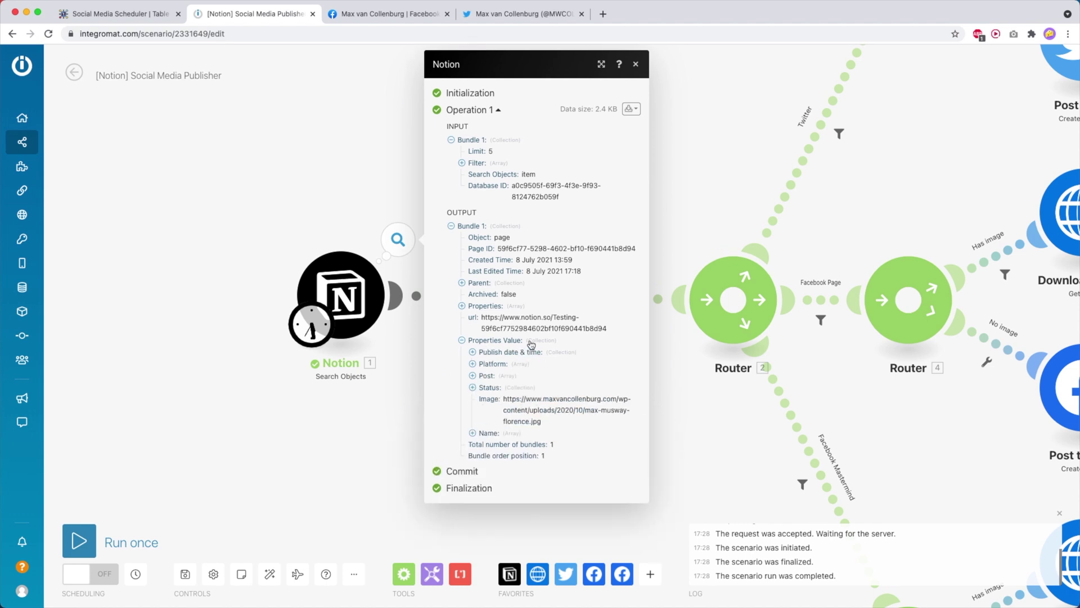
{"action": "left_click", "coordinate": [489, 434]}
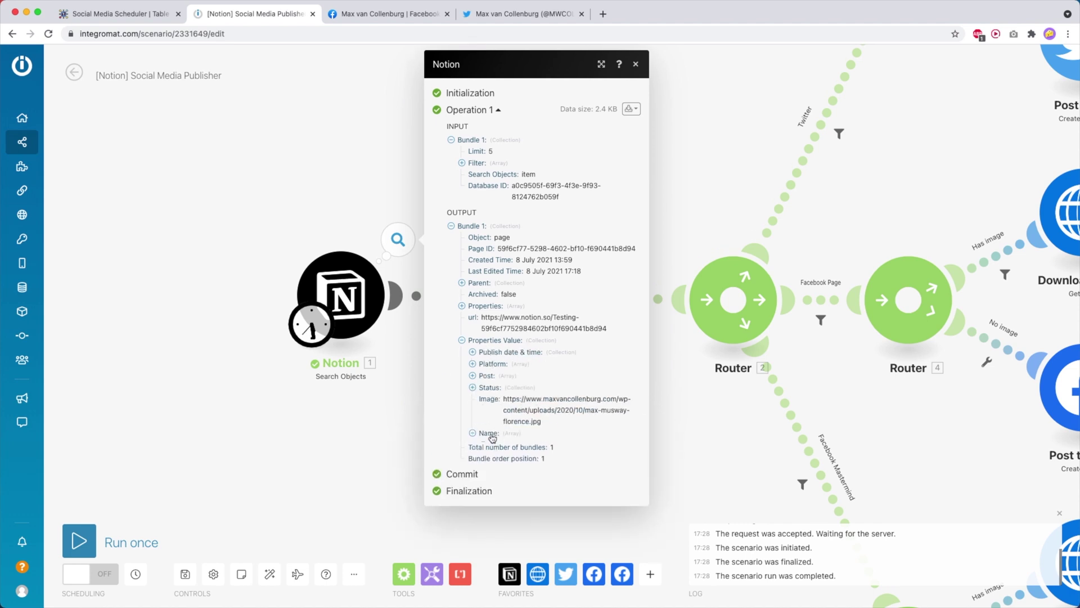
{"action": "left_click", "coordinate": [487, 446]}
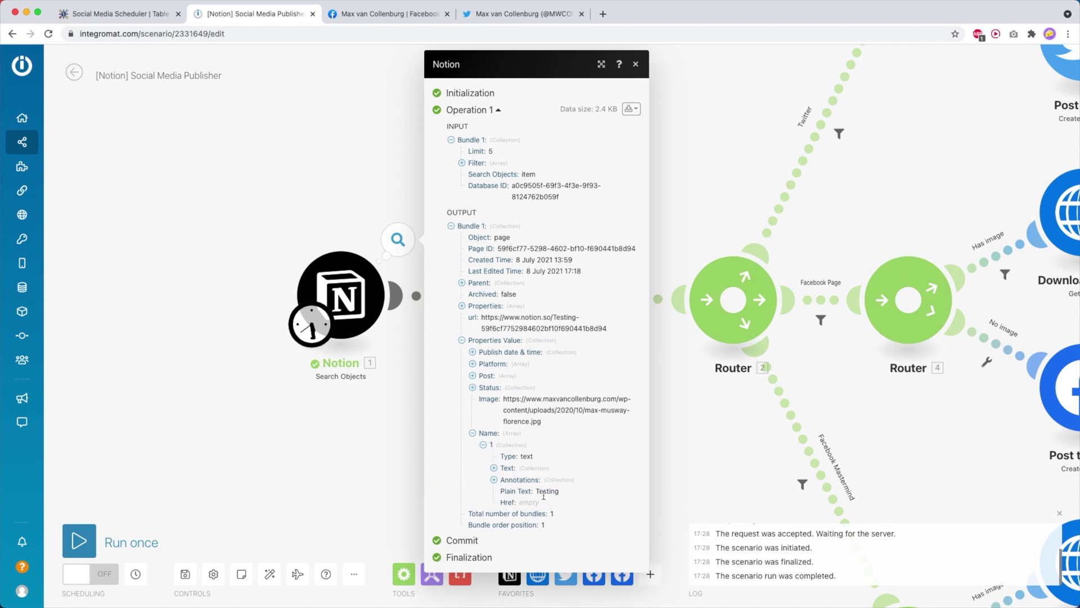
{"action": "left_click", "coordinate": [119, 14]}
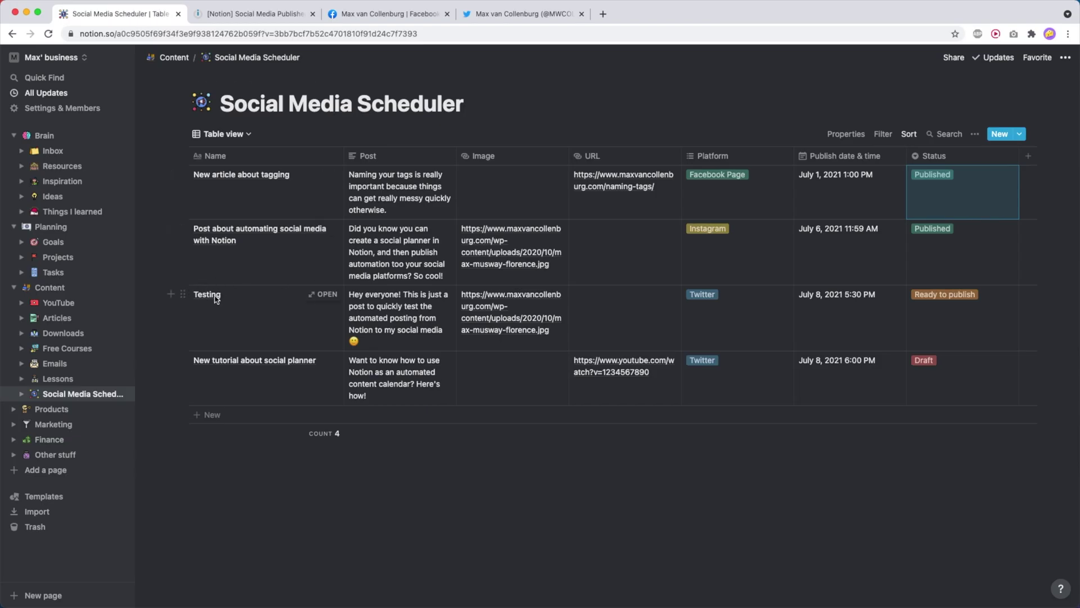
{"action": "left_click", "coordinate": [253, 14]}
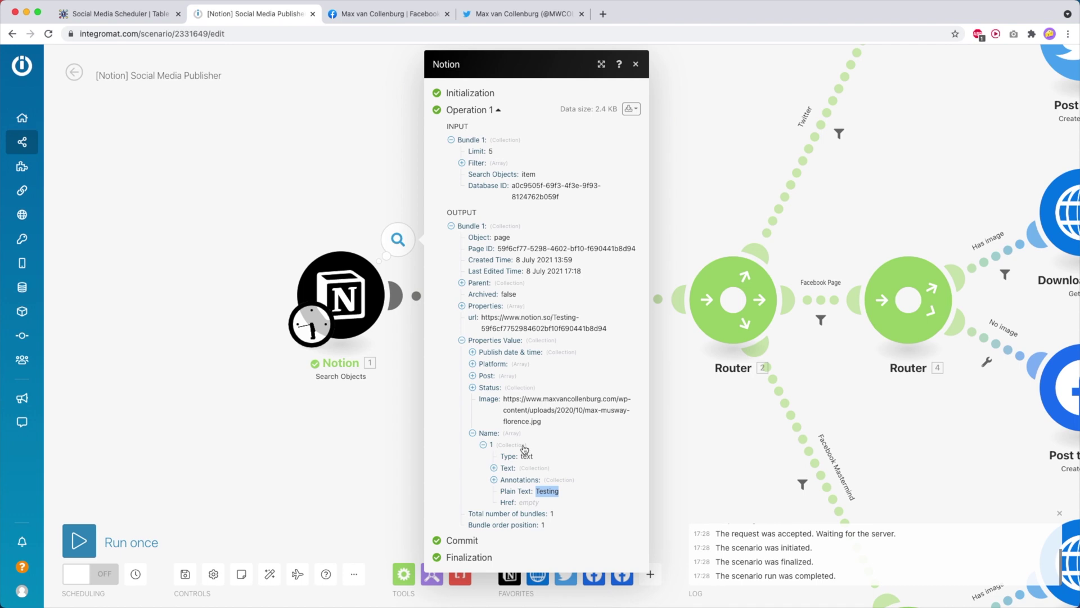
Read the plain text of the Post property in the Notion module's output, close the output and save the scenario
{"action": "left_click", "coordinate": [487, 377]}
{"action": "left_click", "coordinate": [490, 387]}
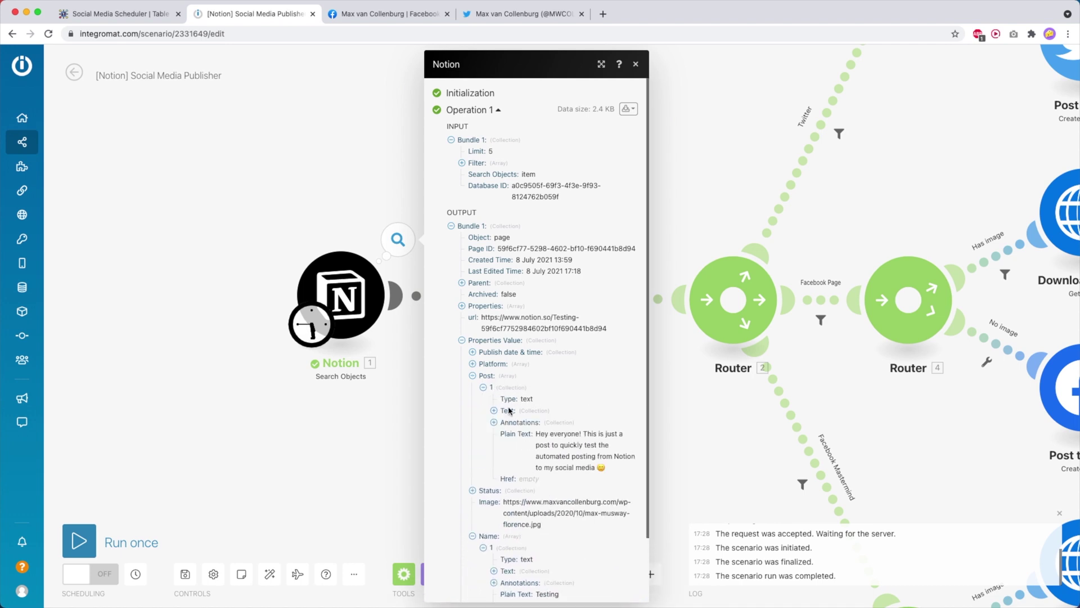
{"action": "left_click_drag", "start_coordinate": [536, 434], "coordinate": [593, 469]}
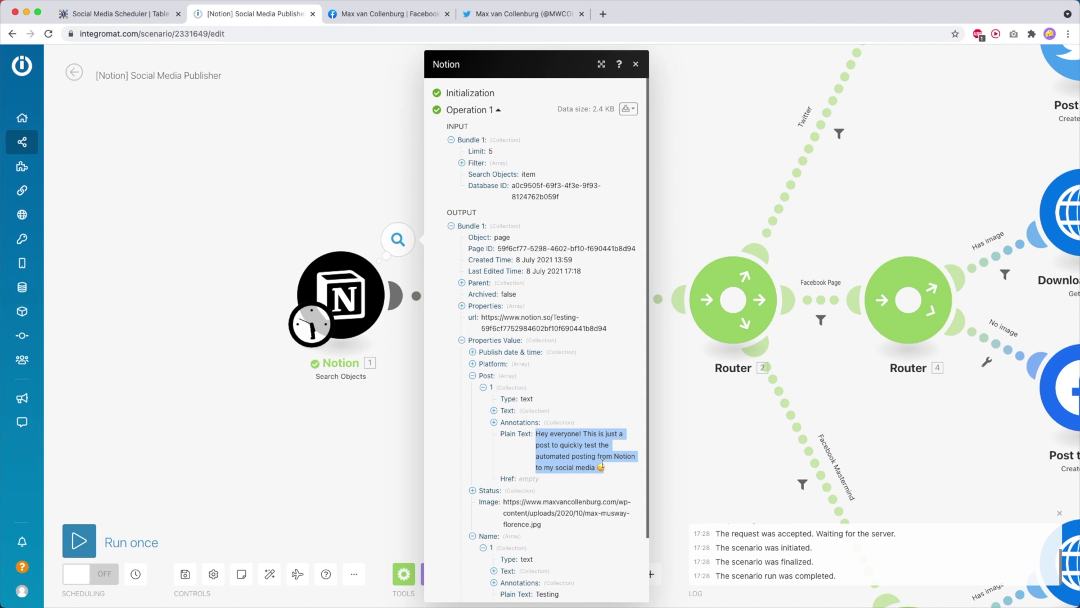
{"action": "left_click", "coordinate": [603, 464]}
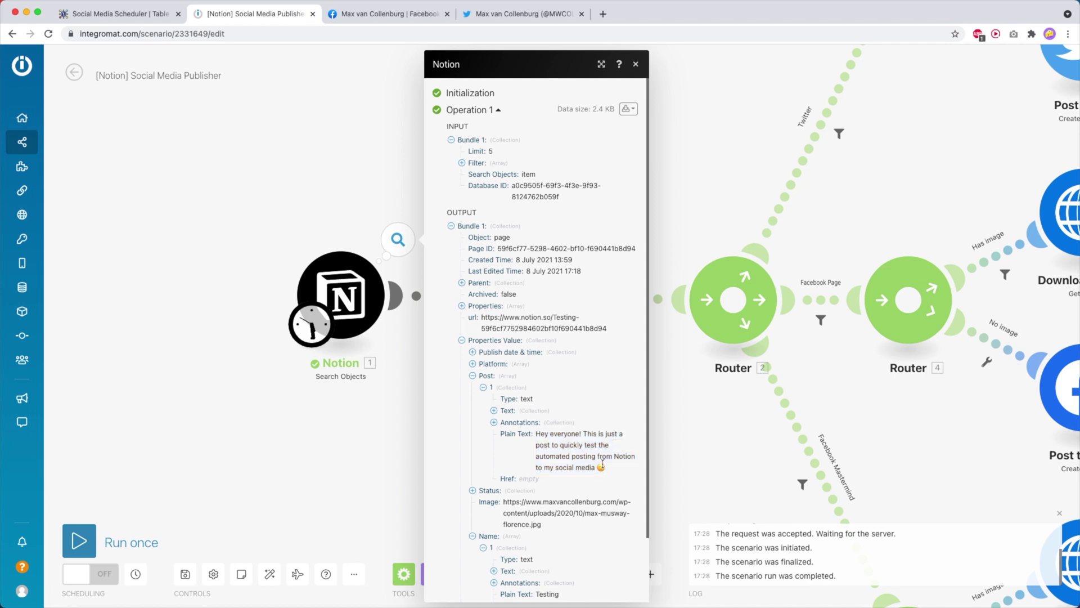
{"action": "left_click", "coordinate": [336, 444]}
{"action": "left_click", "coordinate": [185, 574]}
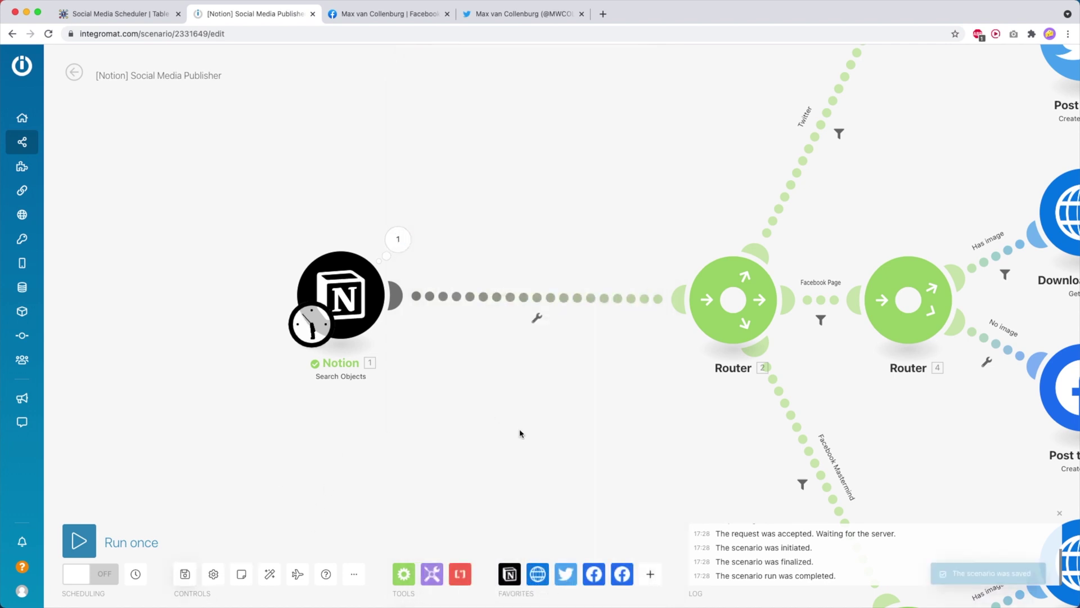
Examine the filter conditions on the main router's Twitter and Facebook Page routes
{"action": "scroll", "coordinate": [520, 433], "scroll_direction": "right", "scroll_amount": 3}
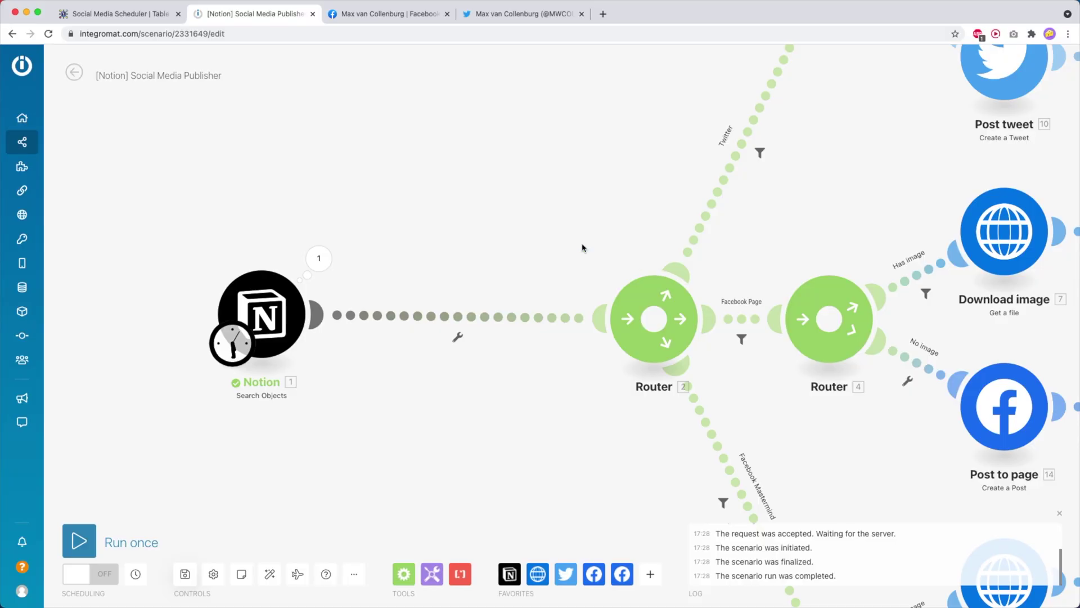
{"action": "scroll", "coordinate": [581, 244], "scroll_direction": "down", "scroll_amount": 5}
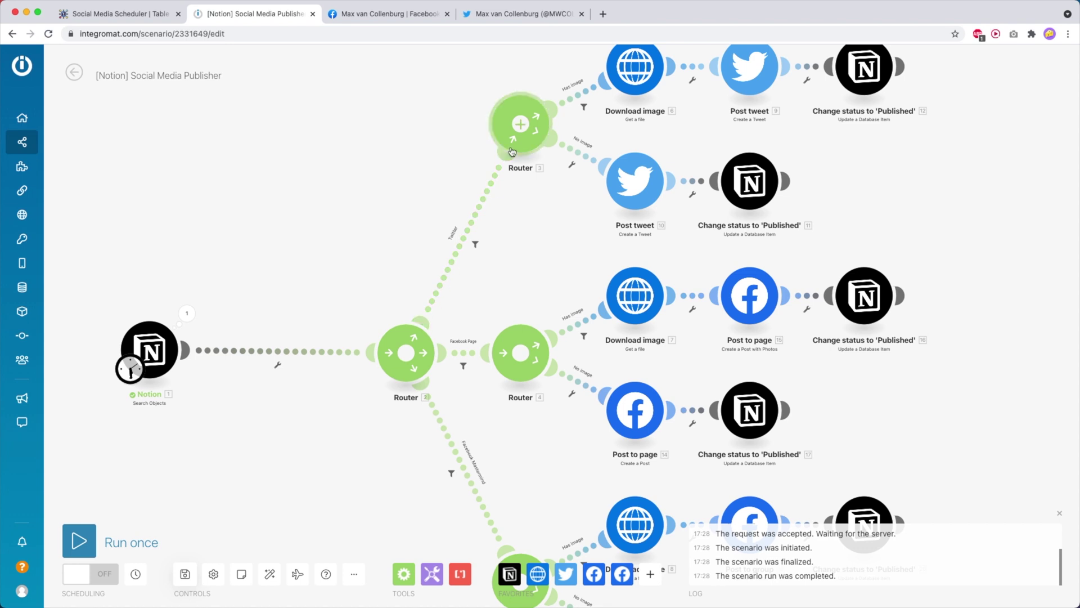
{"action": "scroll", "coordinate": [457, 244], "scroll_direction": "up", "scroll_amount": 3}
{"action": "scroll", "coordinate": [457, 245], "scroll_direction": "up", "scroll_amount": 1}
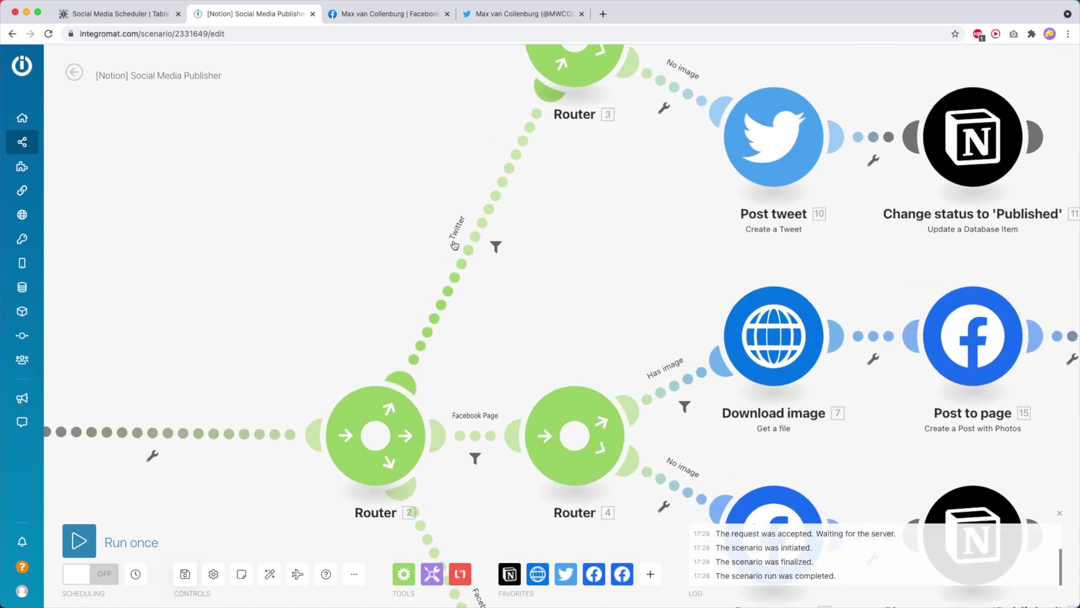
{"action": "left_click_drag", "start_coordinate": [509, 347], "coordinate": [562, 217]}
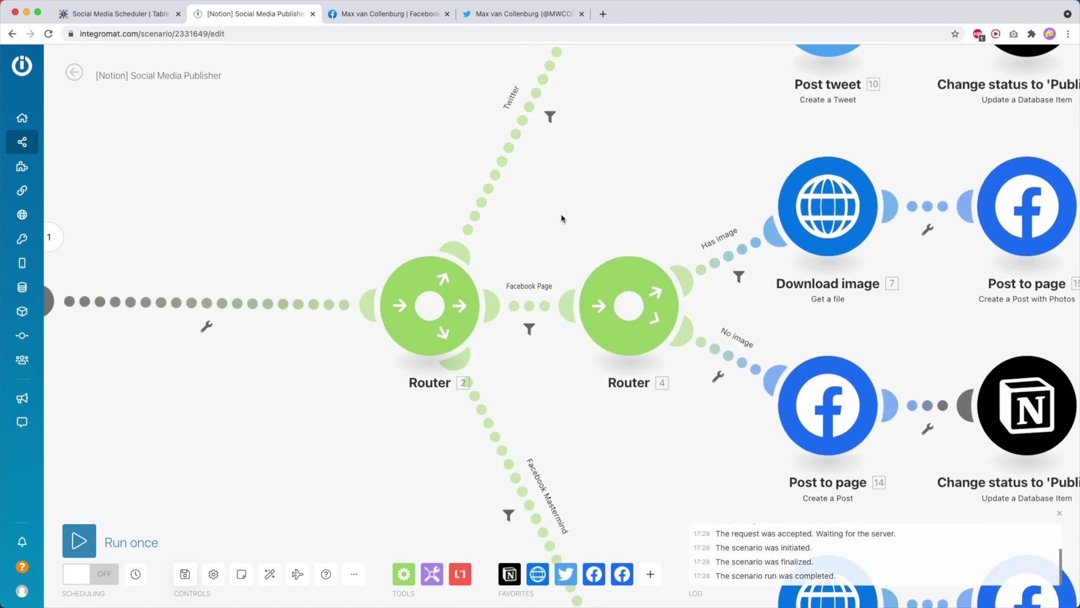
{"action": "left_click_drag", "start_coordinate": [563, 433], "coordinate": [573, 596]}
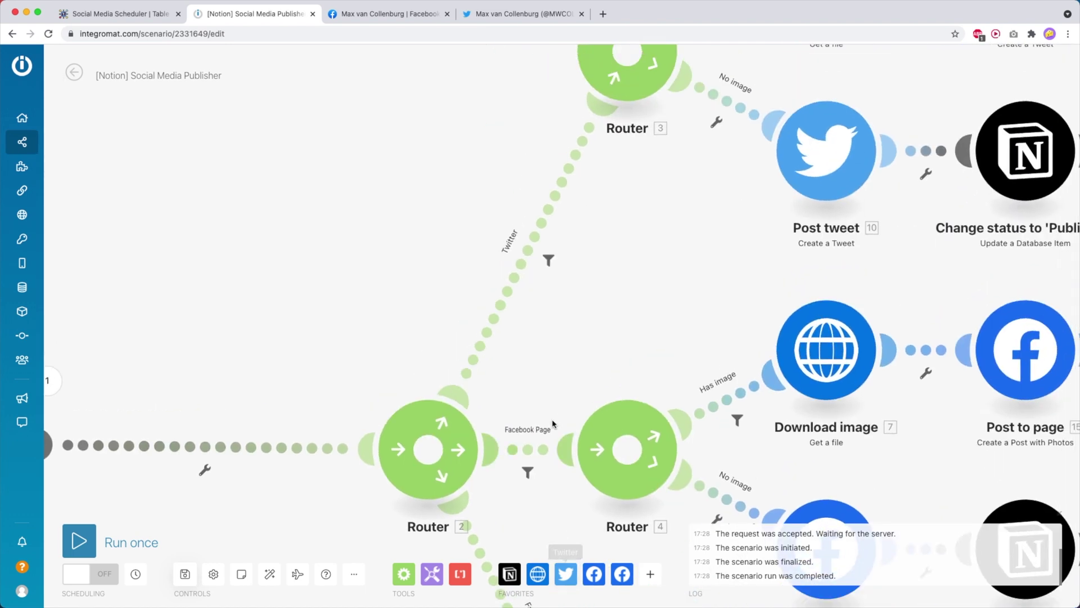
{"action": "left_click", "coordinate": [515, 259]}
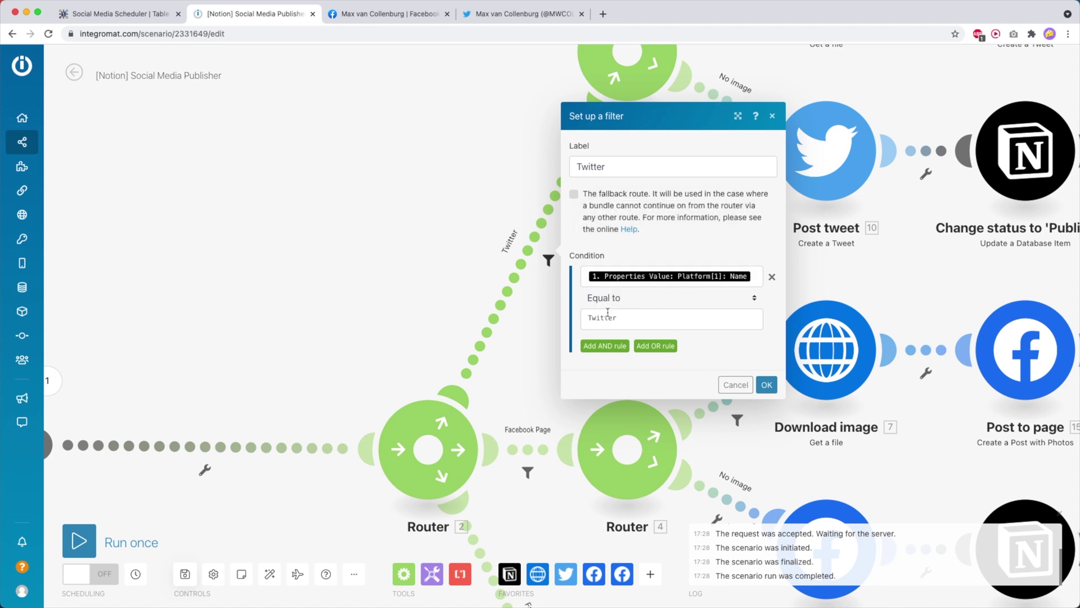
{"action": "left_click", "coordinate": [456, 288]}
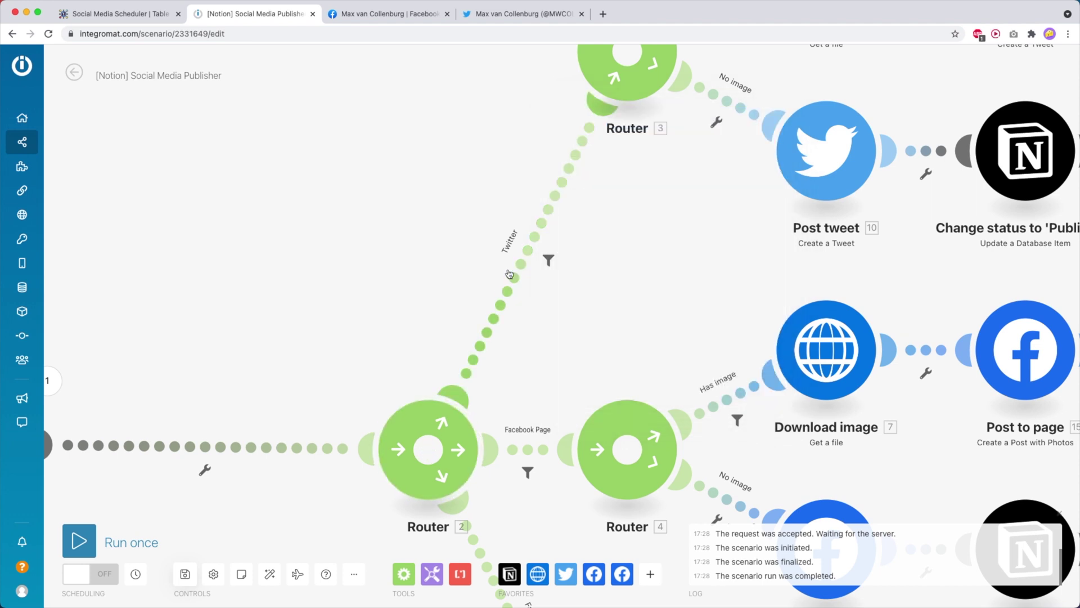
{"action": "left_click", "coordinate": [530, 444]}
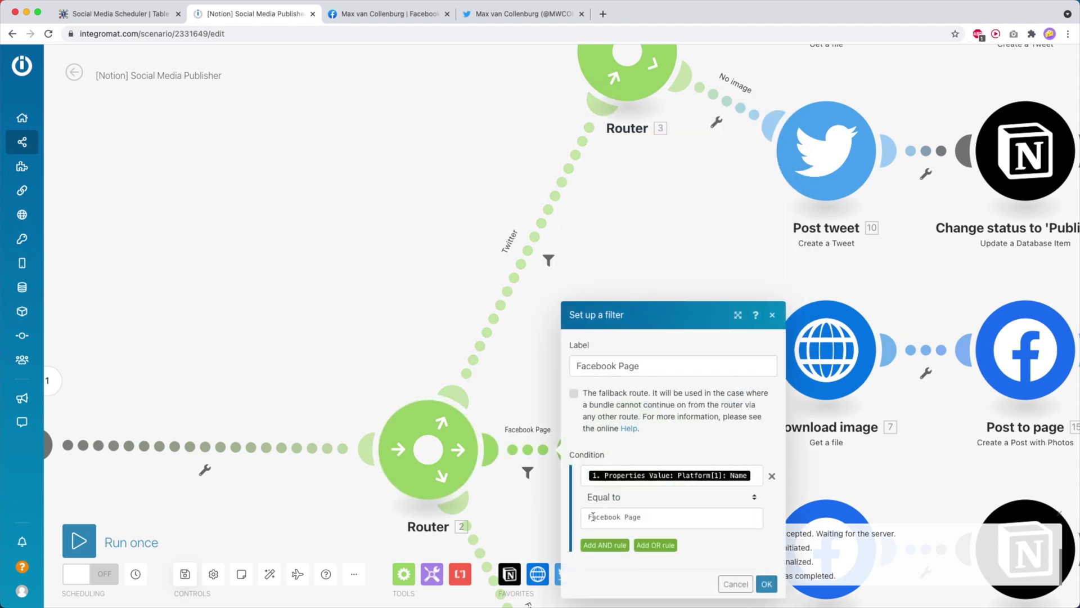
{"action": "left_click", "coordinate": [338, 375]}
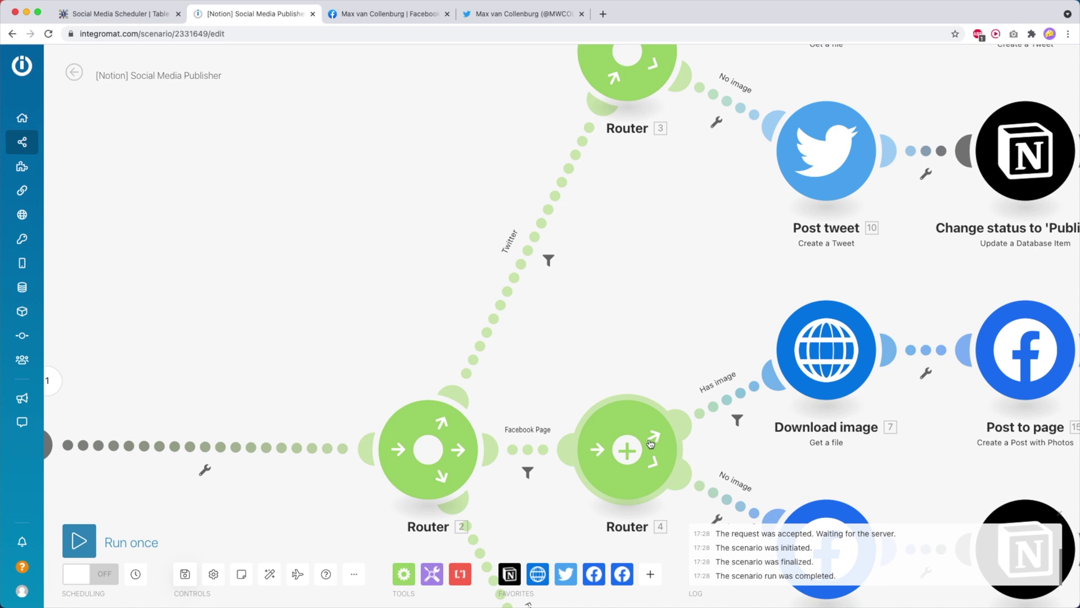
Inspect the Name value under the Platform property in the Notion module's output
{"action": "scroll", "coordinate": [641, 365], "scroll_direction": "down", "scroll_amount": 2}
{"action": "scroll", "coordinate": [596, 290], "scroll_direction": "left", "scroll_amount": 5}
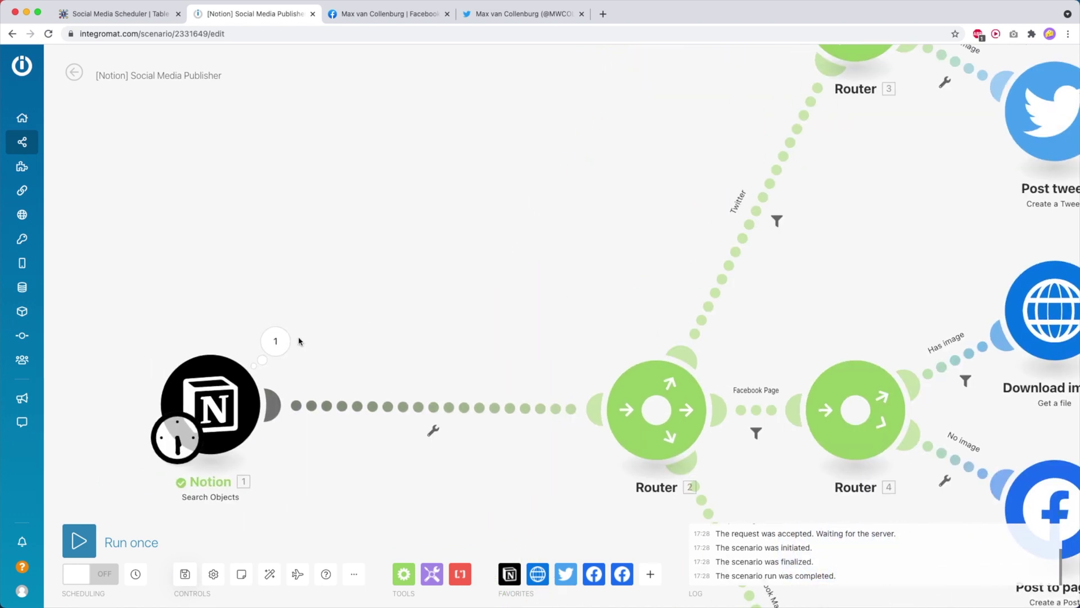
{"action": "left_click", "coordinate": [292, 345]}
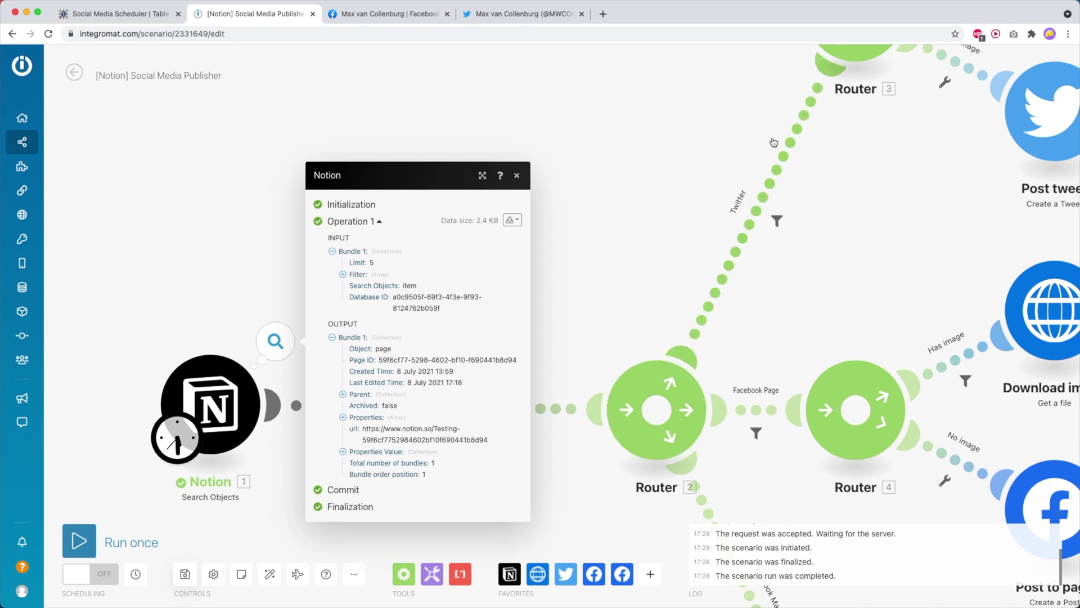
{"action": "left_click", "coordinate": [375, 453]}
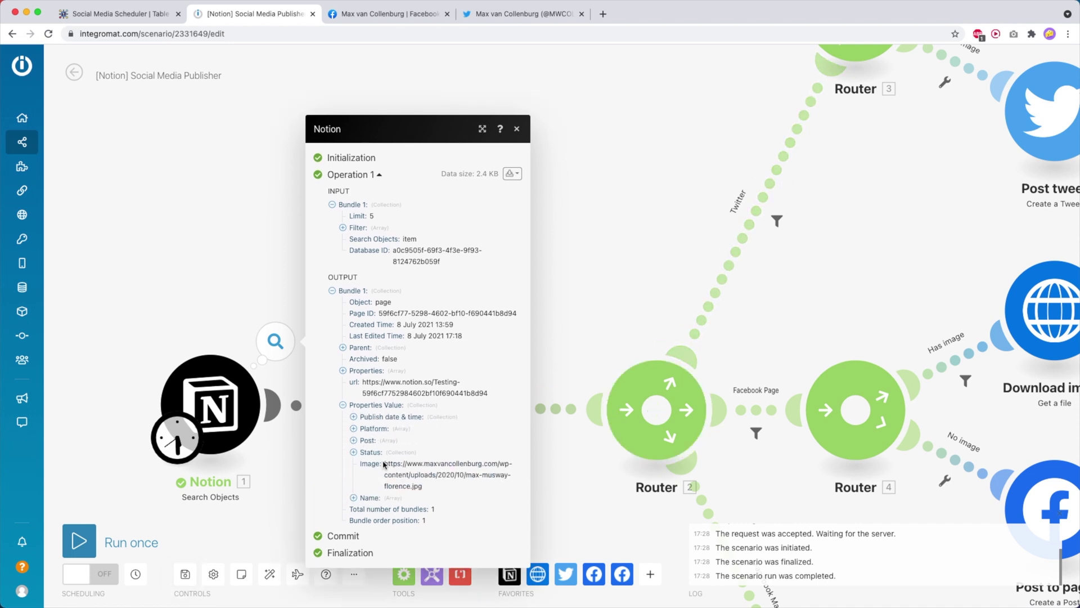
{"action": "left_click", "coordinate": [374, 429]}
{"action": "double_click", "coordinate": [414, 447]}
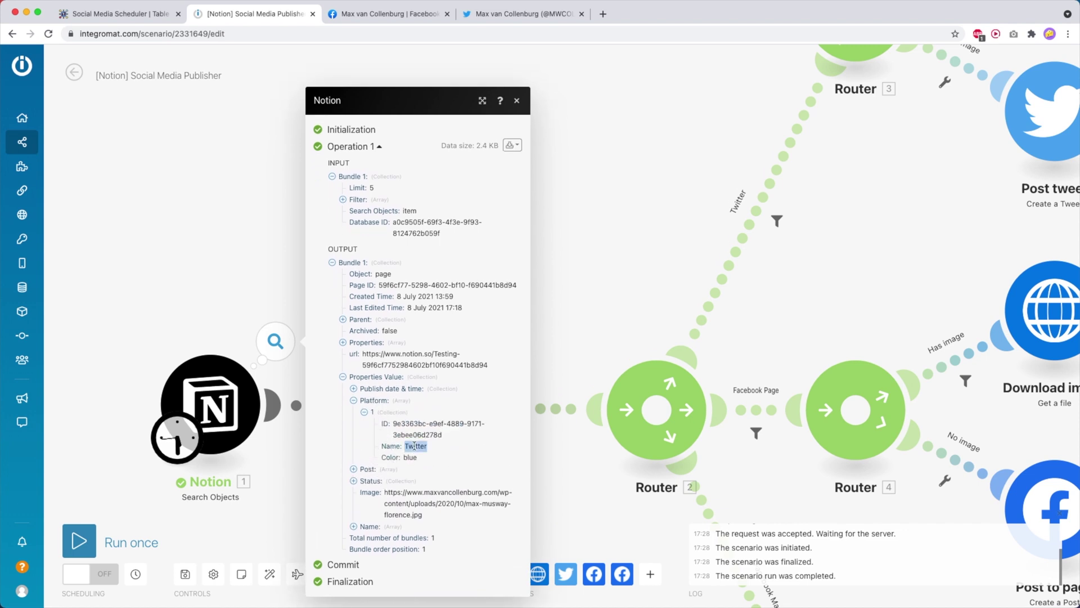
{"action": "left_click", "coordinate": [685, 266]}
Save the scenario, auto-align its modules and run the whole scenario once
{"action": "left_click", "coordinate": [185, 574]}
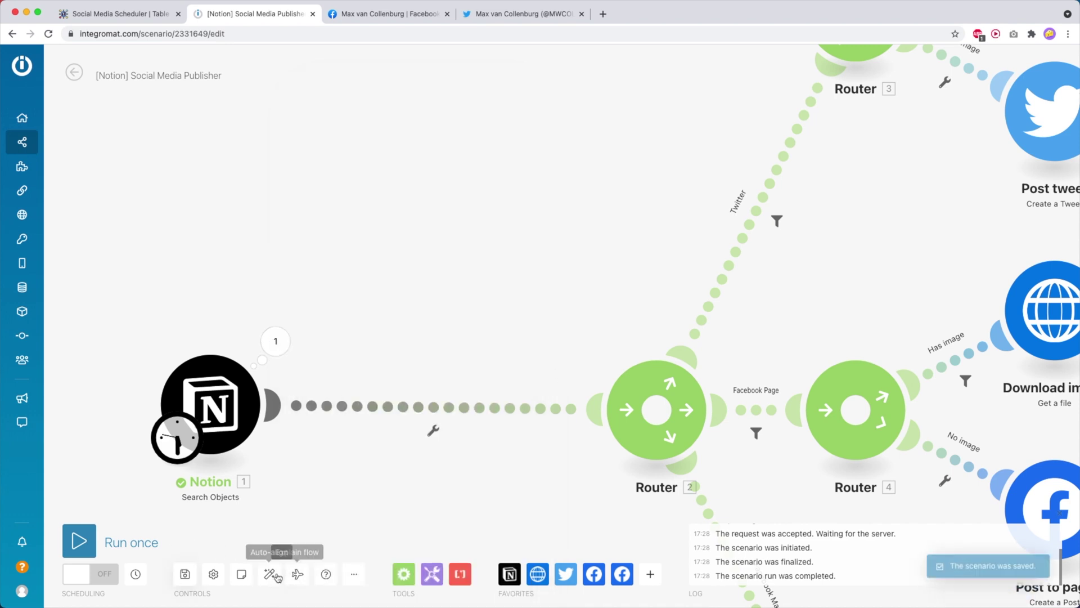
{"action": "left_click", "coordinate": [270, 574]}
{"action": "mouse_move", "coordinate": [72, 539]}
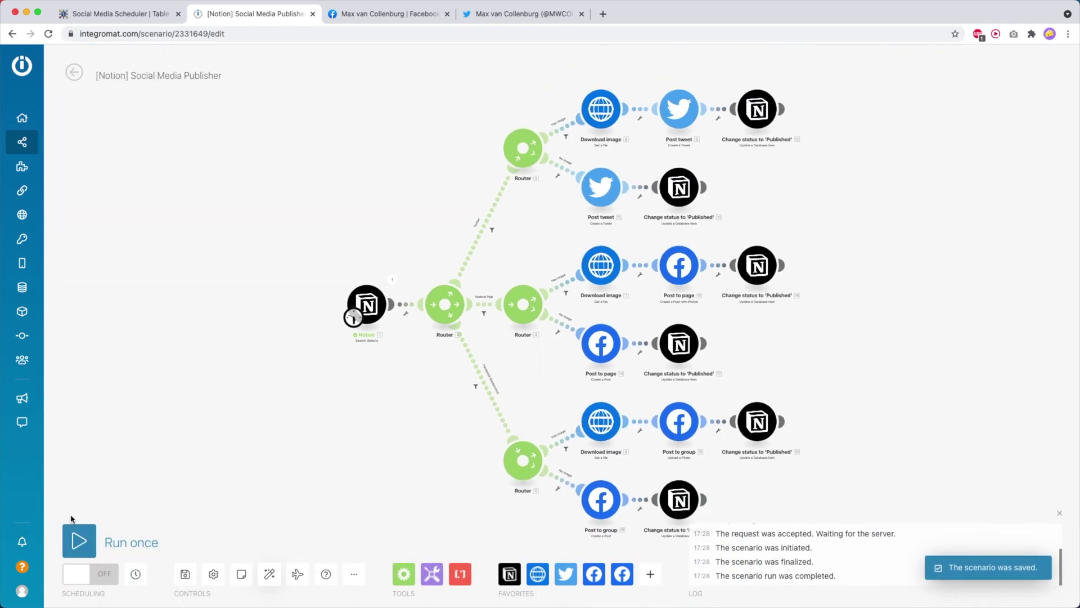
{"action": "left_click", "coordinate": [85, 541]}
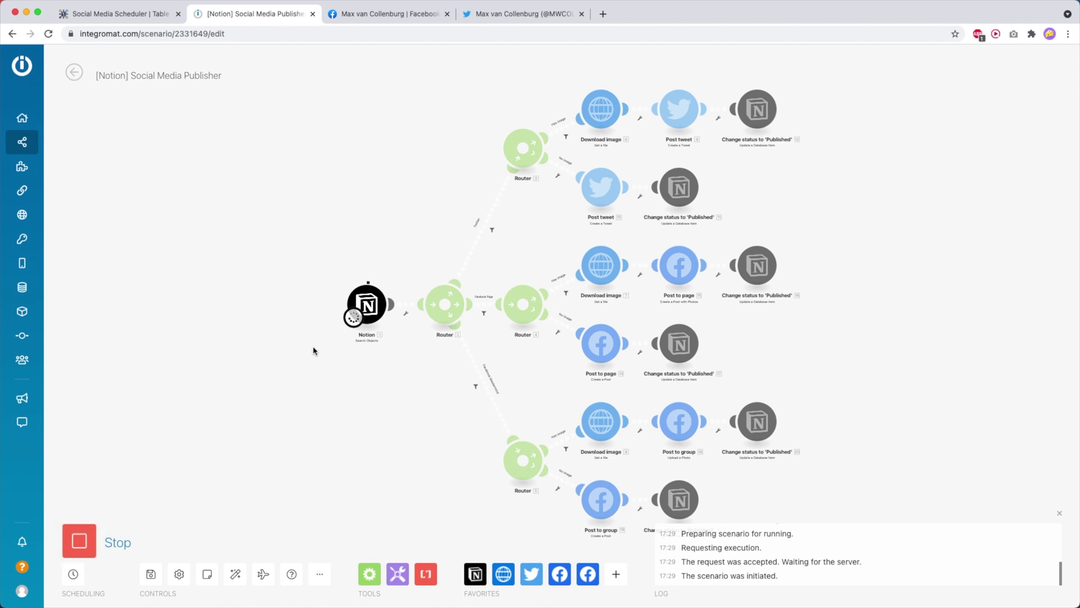
Inspect how the Twitter route's filter evaluated the bundle in the completed run
{"action": "scroll", "coordinate": [373, 289], "scroll_direction": "up", "scroll_amount": 5}
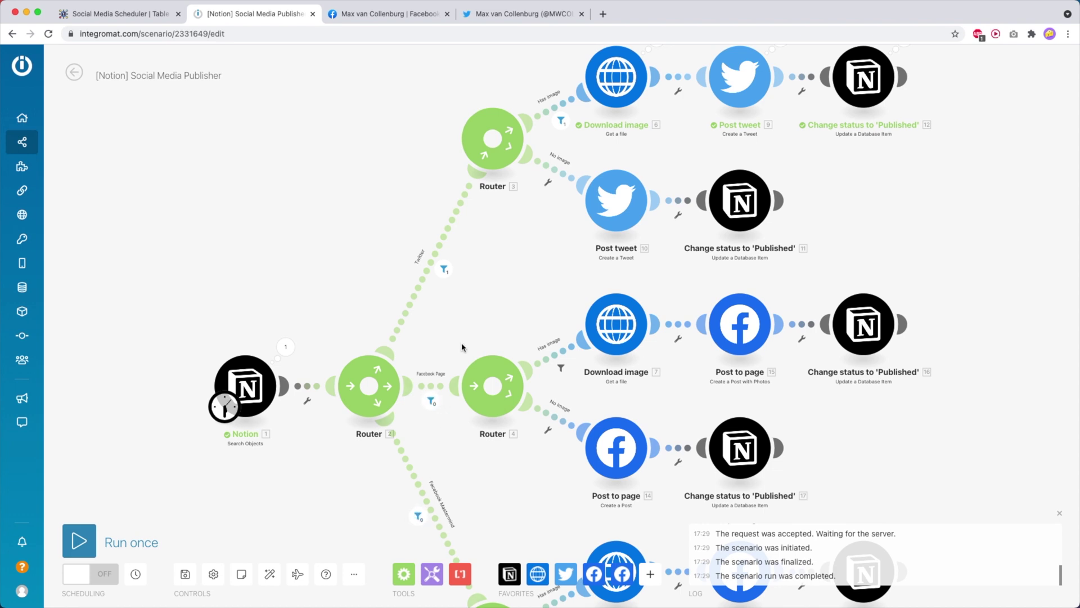
{"action": "left_click", "coordinate": [445, 271]}
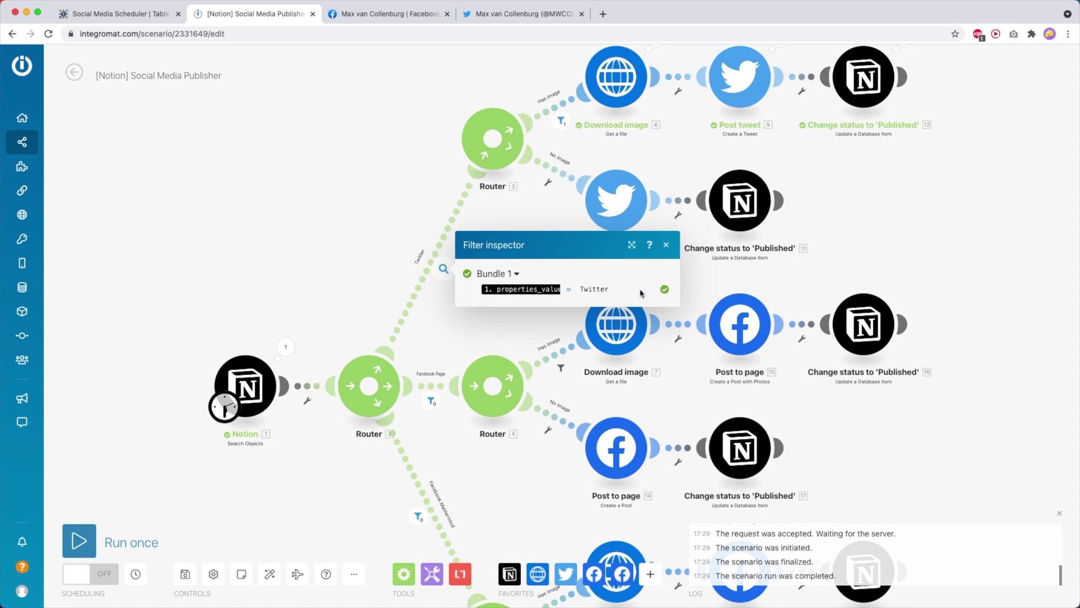
{"action": "left_click", "coordinate": [404, 245]}
Check the Has image filter on the Twitter branch and compare it with the Image values in the Notion scheduler
{"action": "left_click_drag", "start_coordinate": [405, 201], "coordinate": [286, 329]}
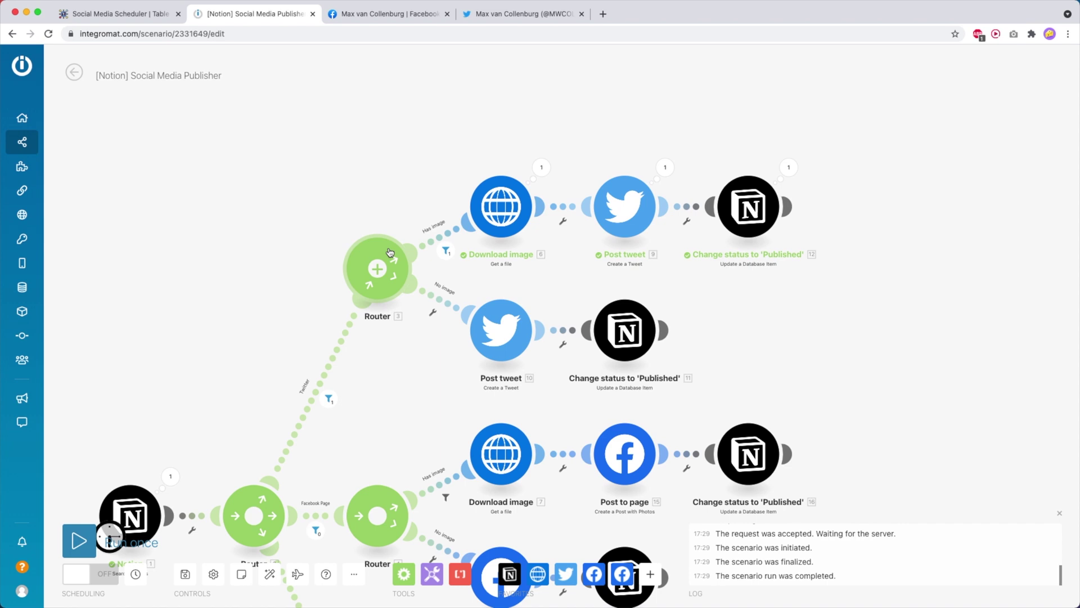
{"action": "scroll", "coordinate": [360, 263], "scroll_direction": "up", "scroll_amount": 2}
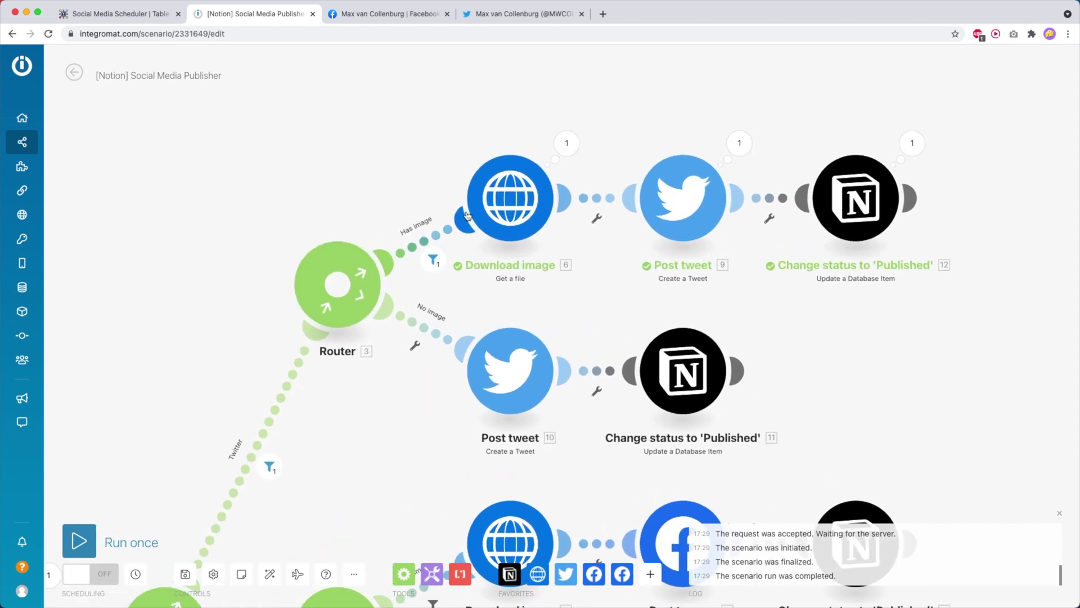
{"action": "left_click", "coordinate": [438, 254]}
{"action": "left_click", "coordinate": [115, 13]}
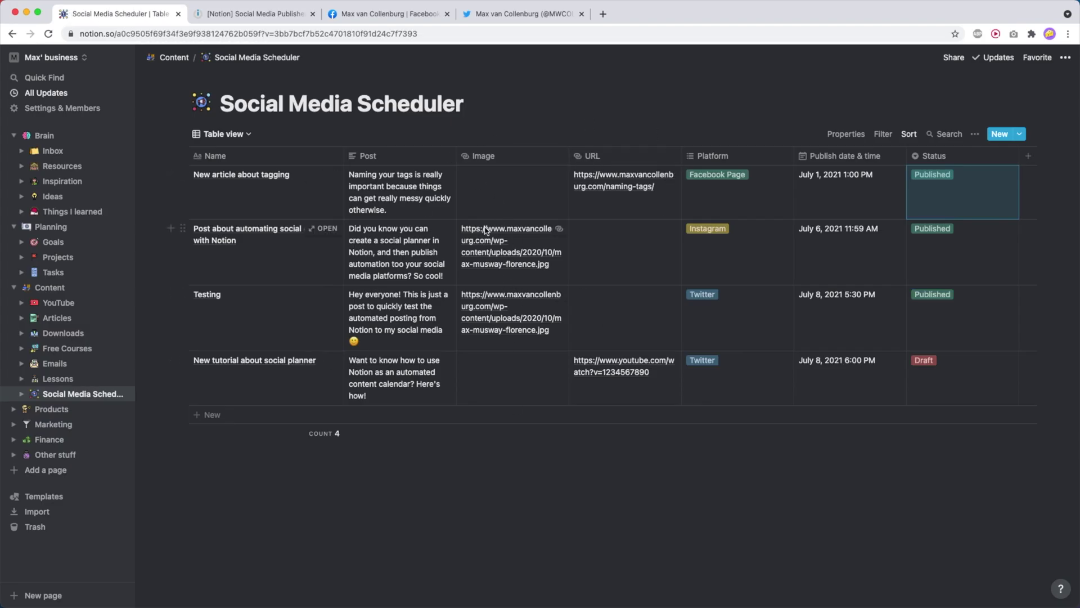
{"action": "left_click", "coordinate": [253, 13]}
{"action": "left_click", "coordinate": [301, 176]}
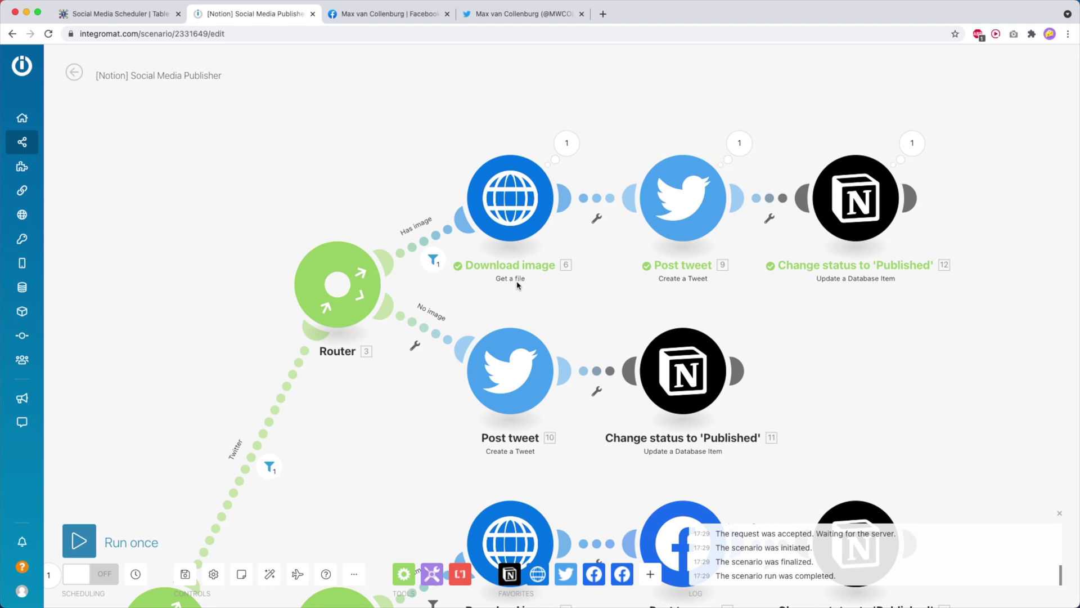
Inspect the input and output of the Twitter branch's Download image module
{"action": "left_click", "coordinate": [523, 224]}
{"action": "key", "text": "Escape"}
{"action": "left_click", "coordinate": [566, 143]}
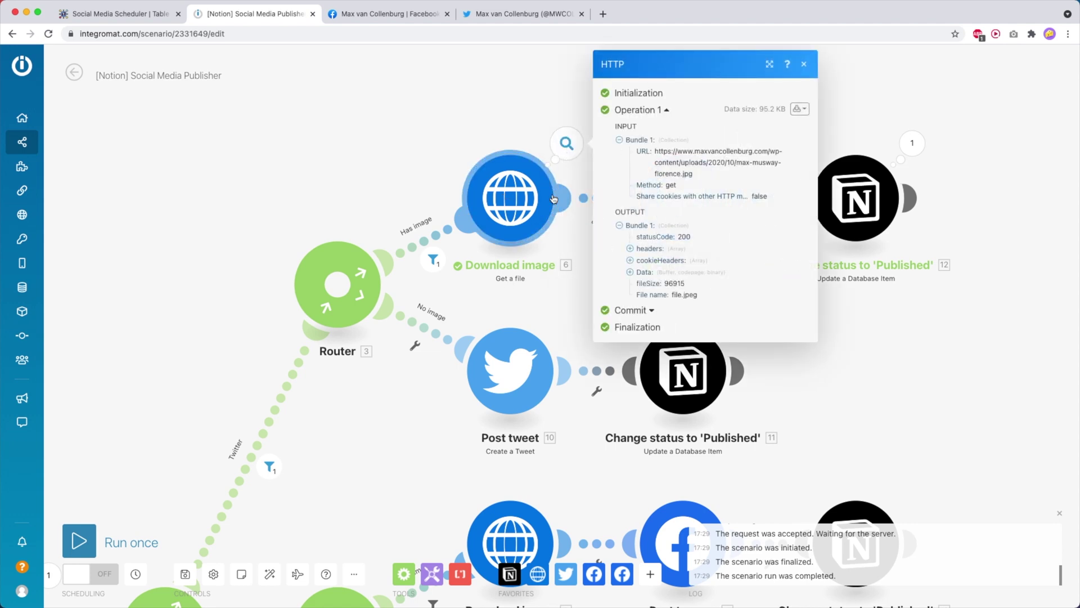
{"action": "left_click", "coordinate": [511, 93]}
Open the settings of the Post tweet module with image and compare its Status mapping with the Testing row's URL cell in Notion
{"action": "scroll", "coordinate": [559, 96], "scroll_direction": "right", "scroll_amount": 5}
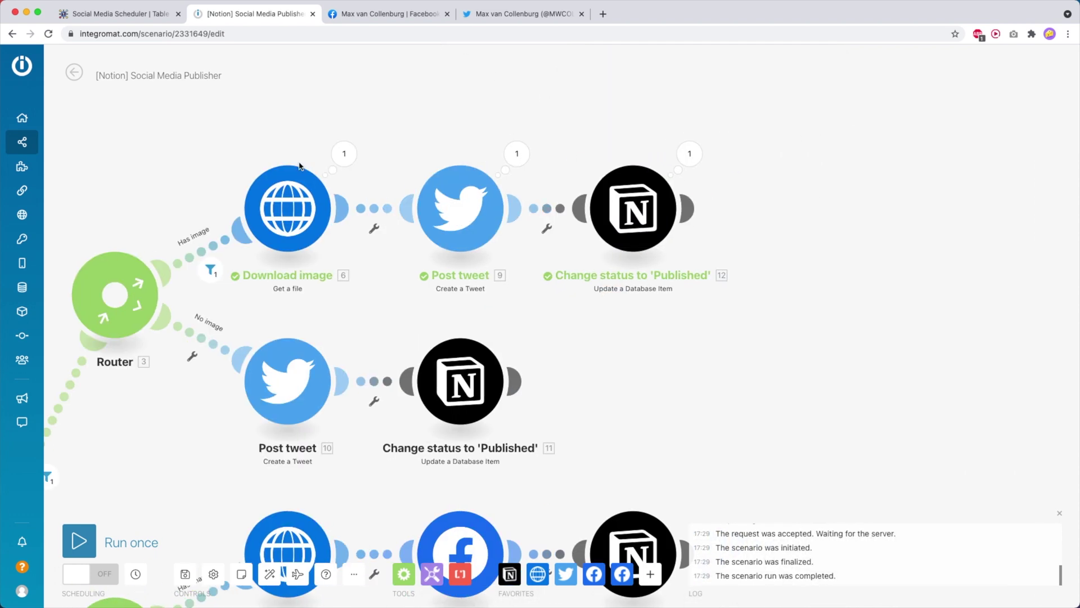
{"action": "left_click", "coordinate": [462, 191]}
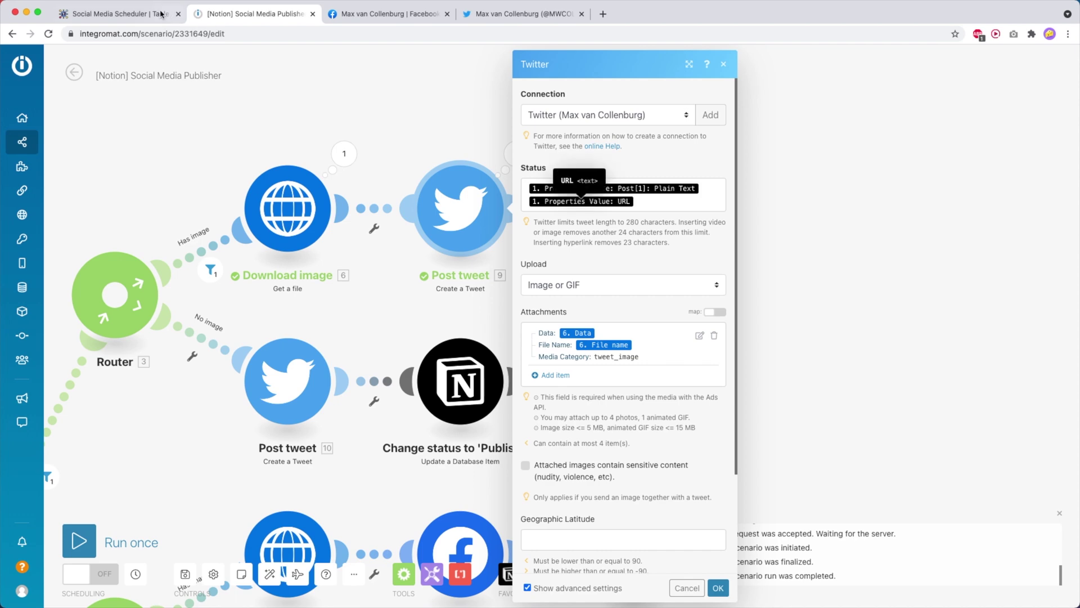
{"action": "key", "text": "ctrl+shift+Tab"}
{"action": "left_click", "coordinate": [585, 310]}
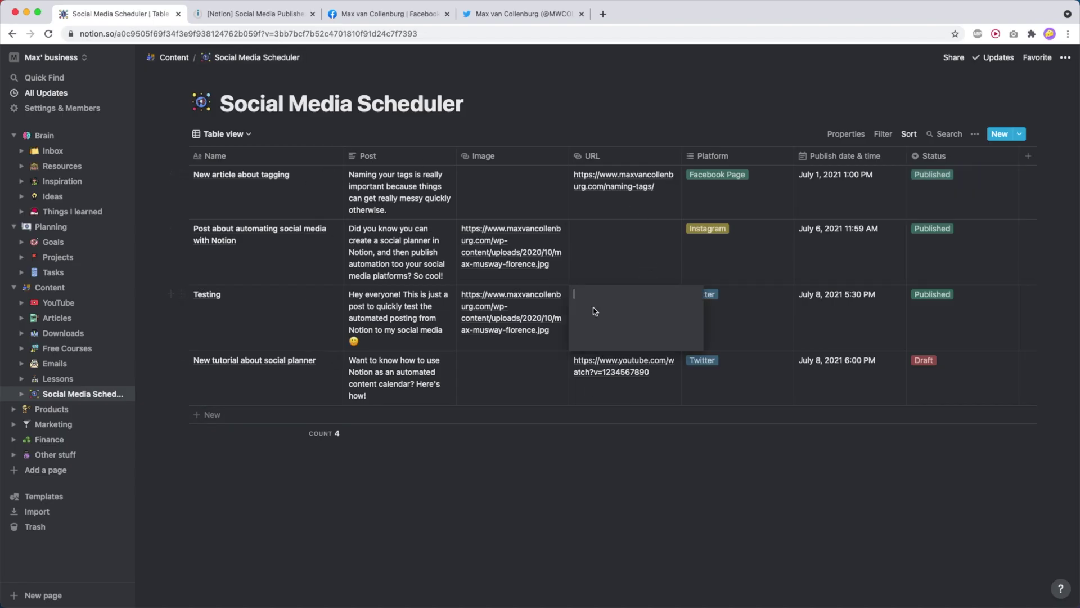
{"action": "key", "text": "Escape"}
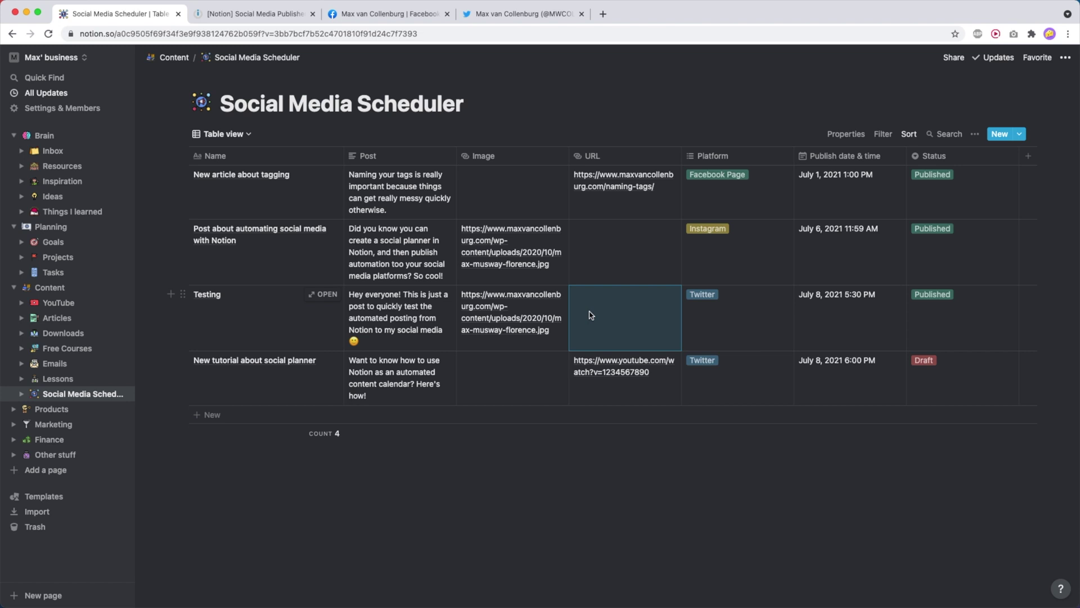
{"action": "left_click", "coordinate": [256, 13]}
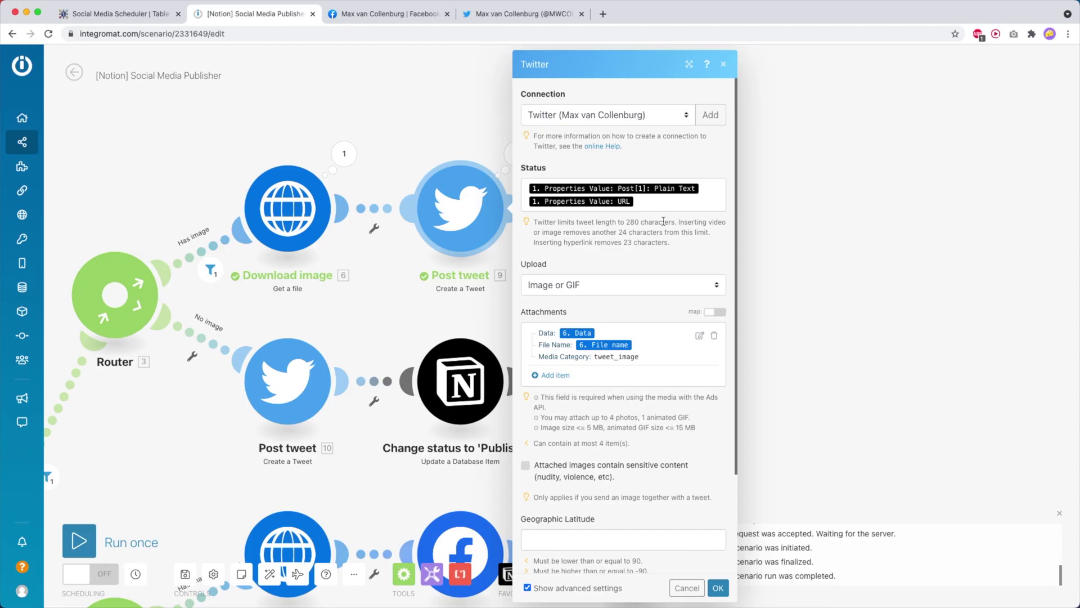
Examine the Upload type options and the Attachments mapping in the Post tweet settings
{"action": "scroll", "coordinate": [626, 358], "scroll_direction": "down", "scroll_amount": 3}
{"action": "left_click", "coordinate": [536, 184]}
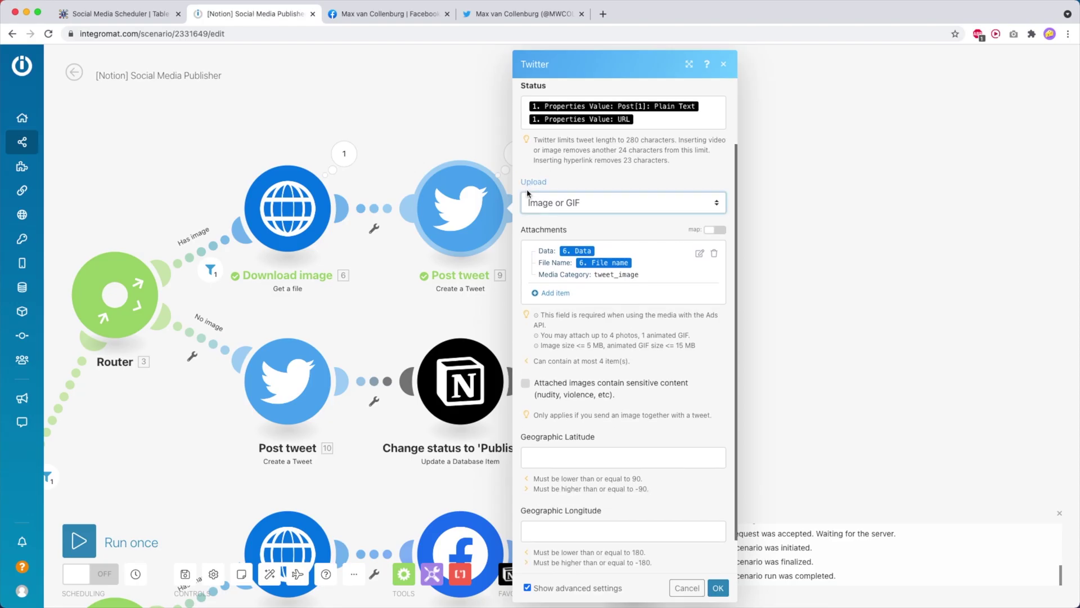
{"action": "left_click", "coordinate": [560, 213]}
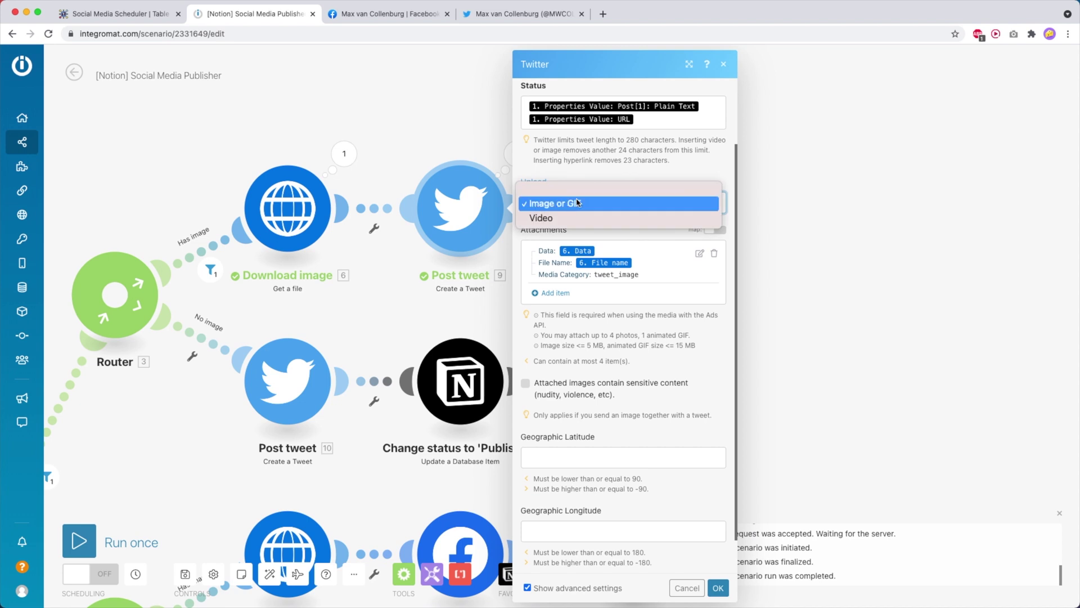
{"action": "left_click", "coordinate": [591, 230]}
{"action": "left_click", "coordinate": [532, 234]}
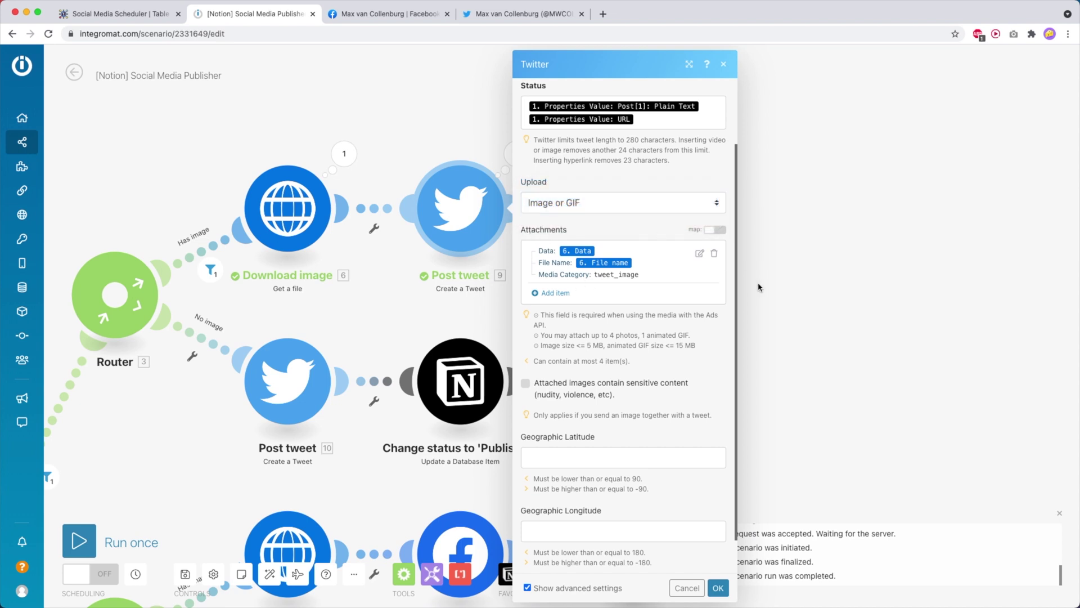
Save the tweet attachment with HTTP - Get a file as source and Tweet Image as media category, and confirm the module settings
{"action": "left_click", "coordinate": [698, 251]}
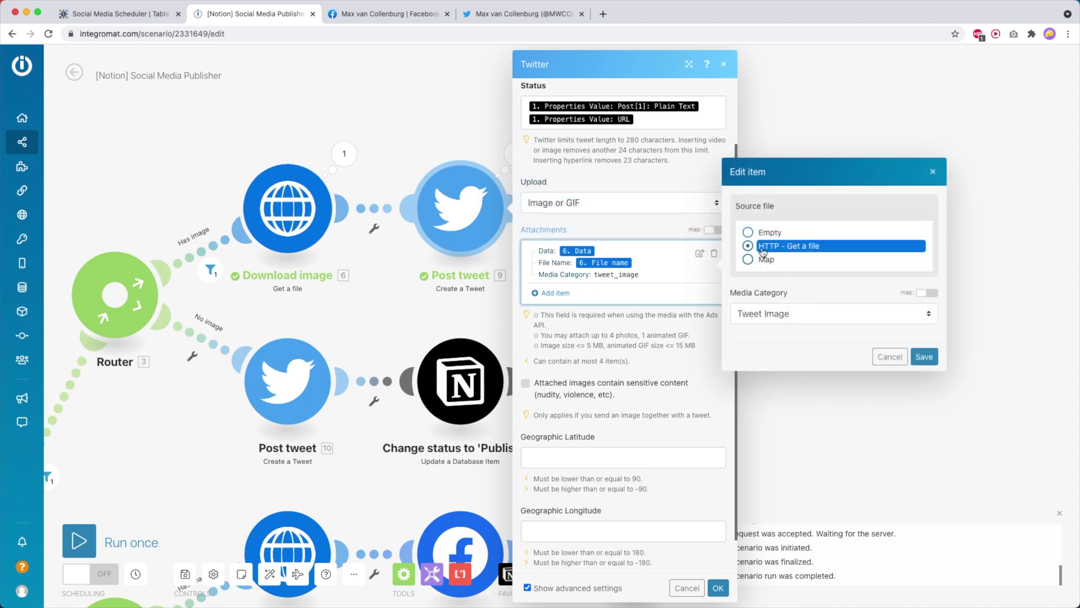
{"action": "left_click", "coordinate": [771, 251]}
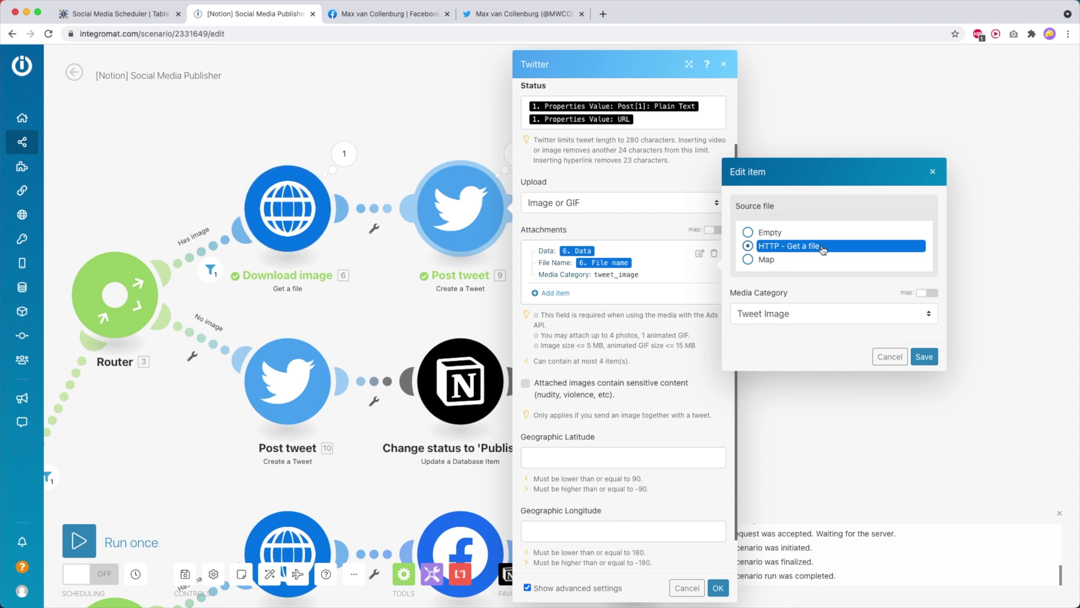
{"action": "left_click", "coordinate": [925, 357]}
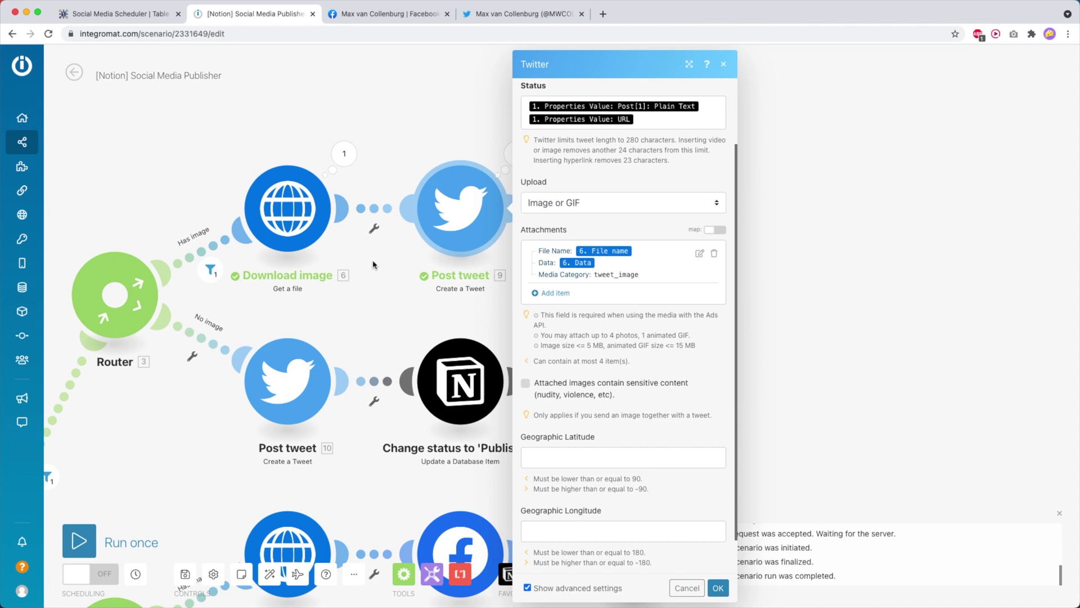
{"action": "scroll", "coordinate": [592, 334], "scroll_direction": "down", "scroll_amount": 1}
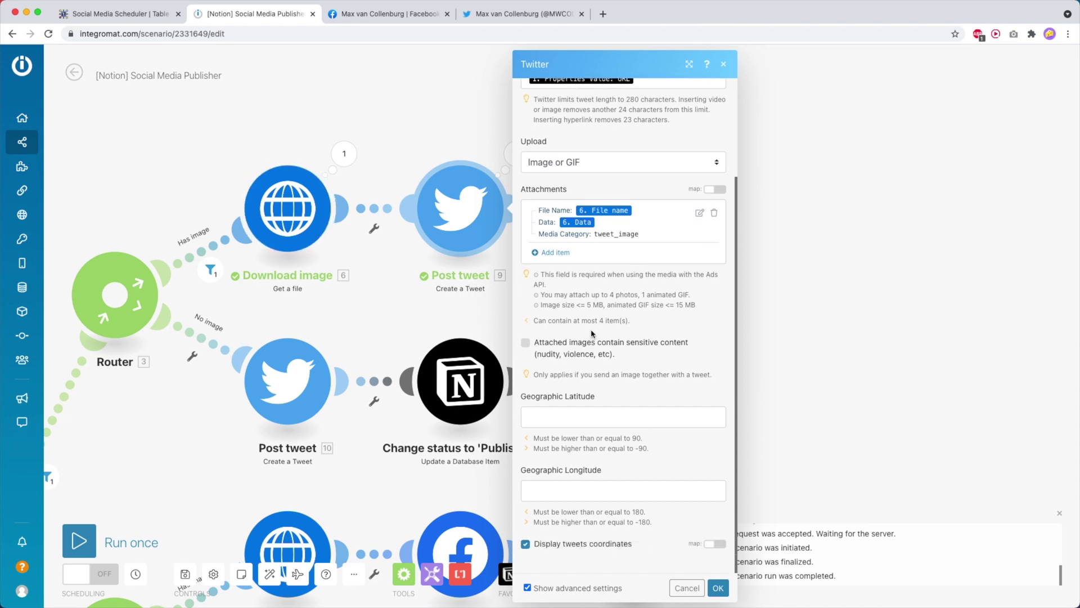
{"action": "left_click", "coordinate": [718, 587]}
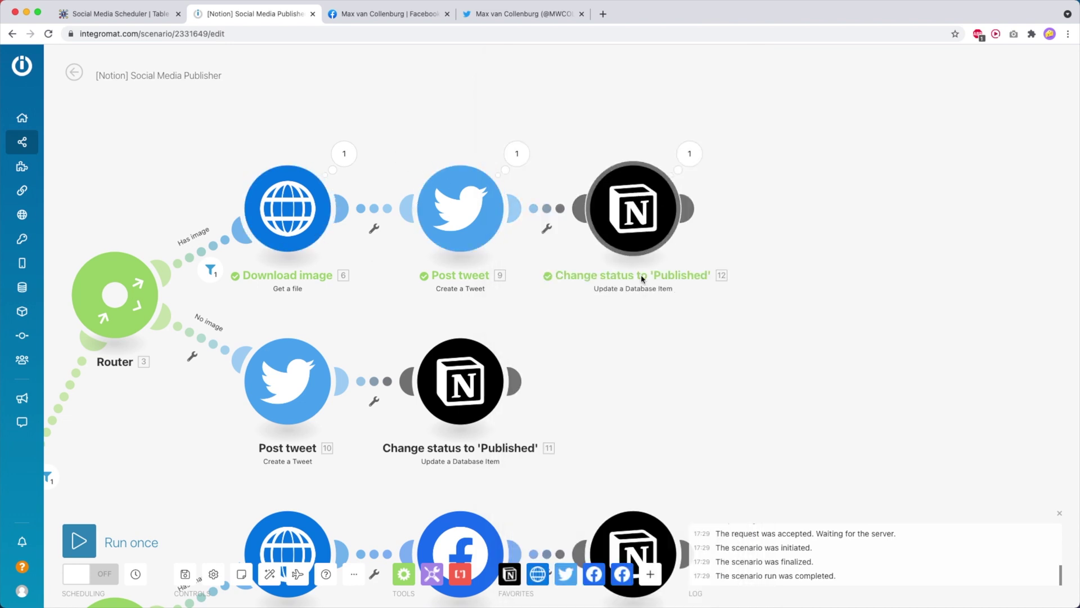
Examine the Status mapping in the Change status to 'Published' module after the image tweet and check the Notion scheduler
{"action": "left_click", "coordinate": [644, 189]}
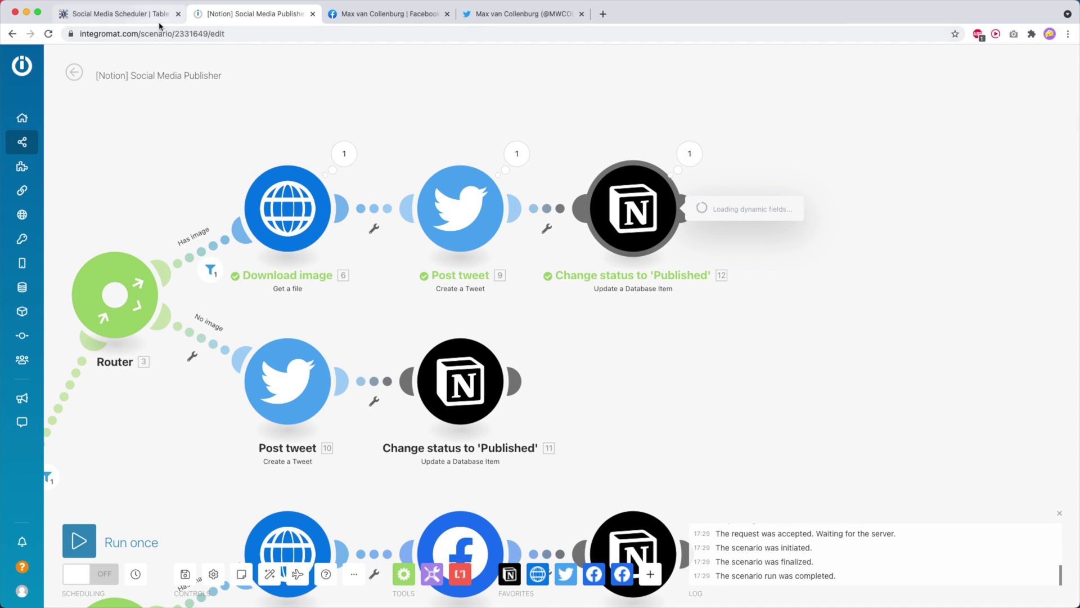
{"action": "scroll", "coordinate": [748, 271], "scroll_direction": "down", "scroll_amount": 10}
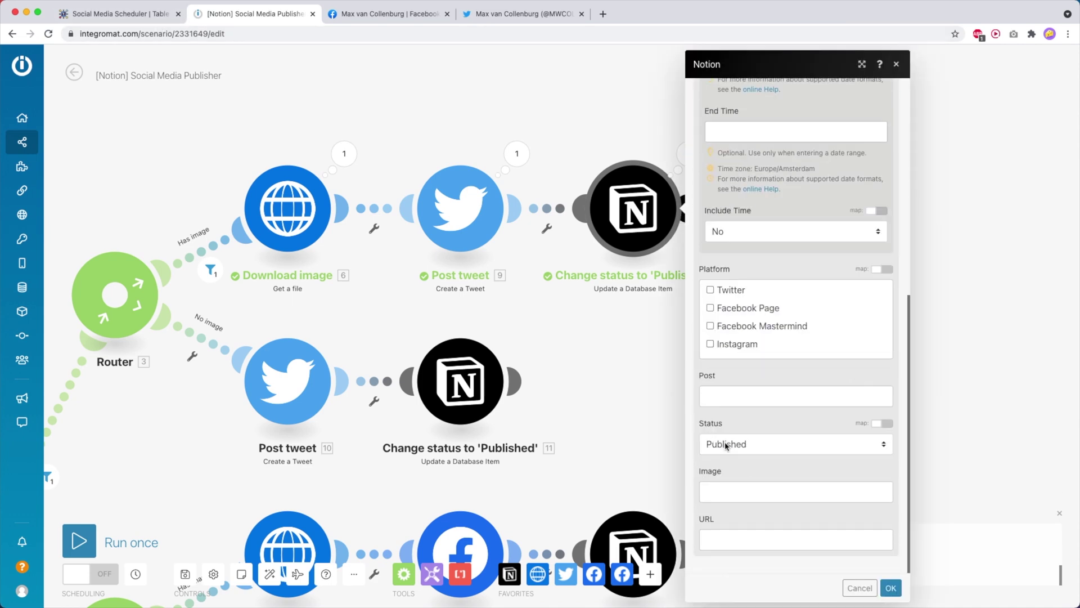
{"action": "left_click", "coordinate": [596, 353]}
{"action": "left_click", "coordinate": [85, 14]}
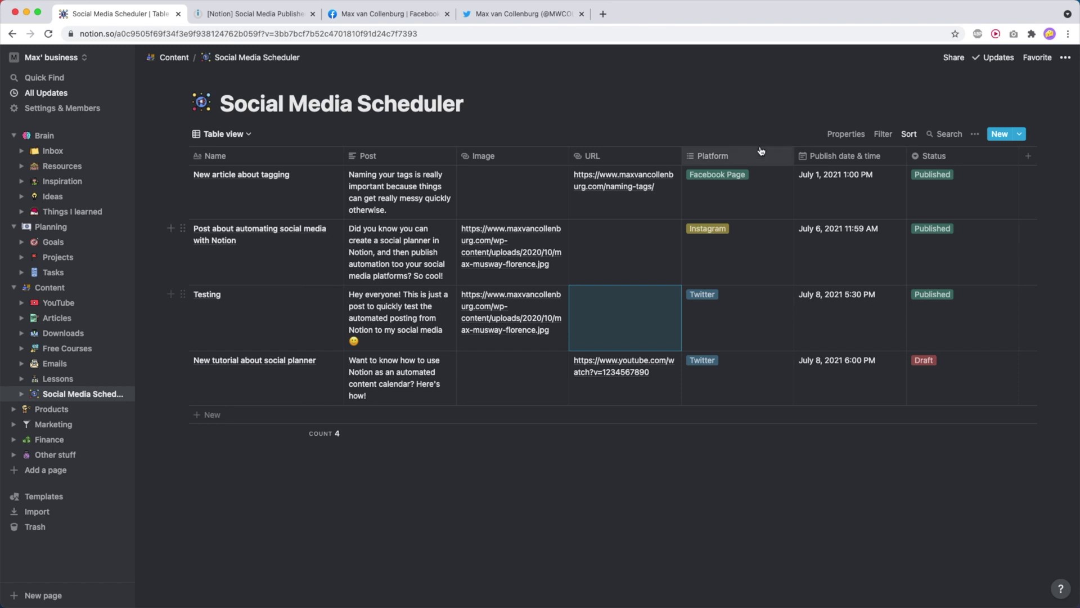
Find the automated test tweet with the image on the Twitter profile and delete it
{"action": "left_click", "coordinate": [518, 13]}
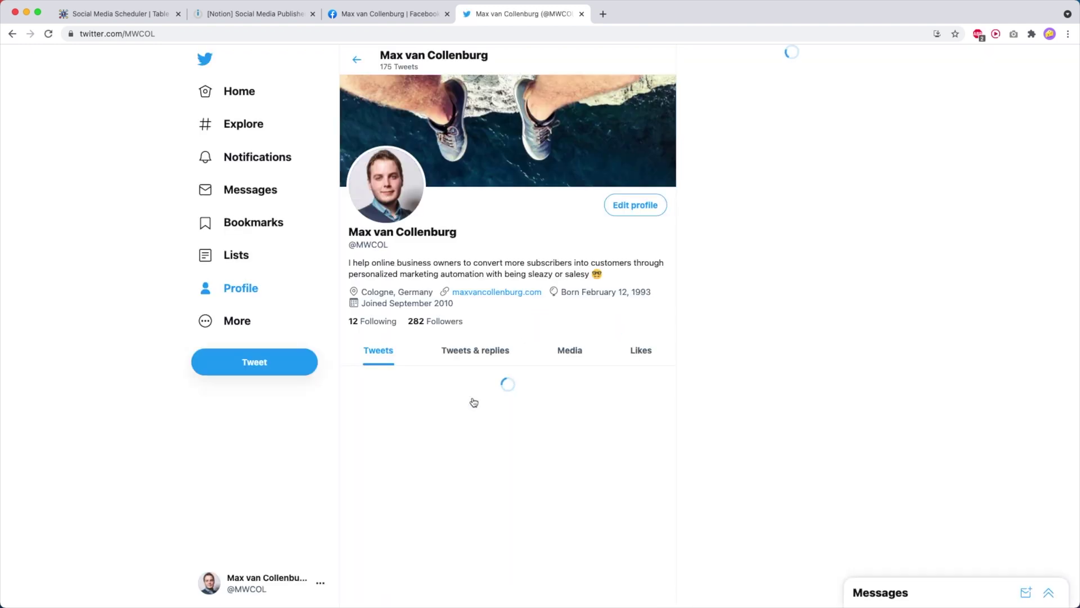
{"action": "scroll", "coordinate": [522, 341], "scroll_direction": "down", "scroll_amount": 4}
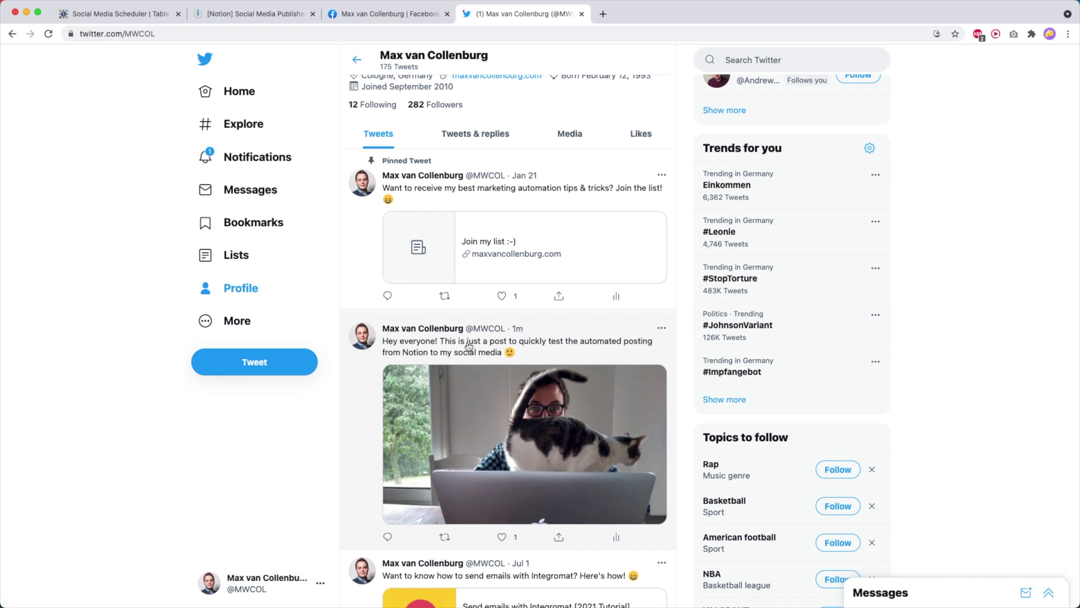
{"action": "left_click", "coordinate": [663, 328]}
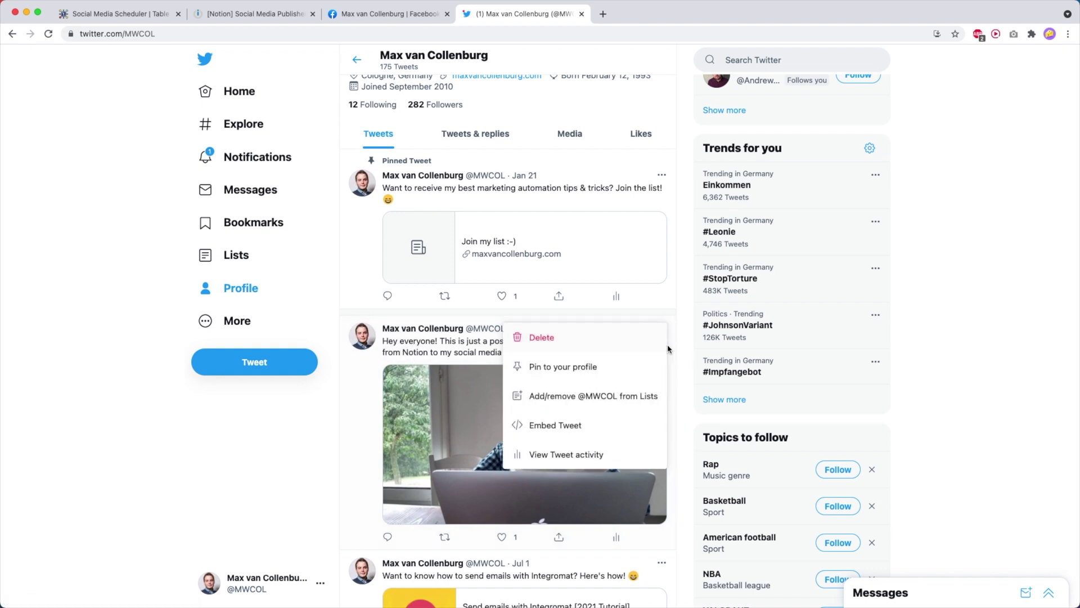
{"action": "left_click", "coordinate": [594, 336]}
{"action": "left_click", "coordinate": [583, 363]}
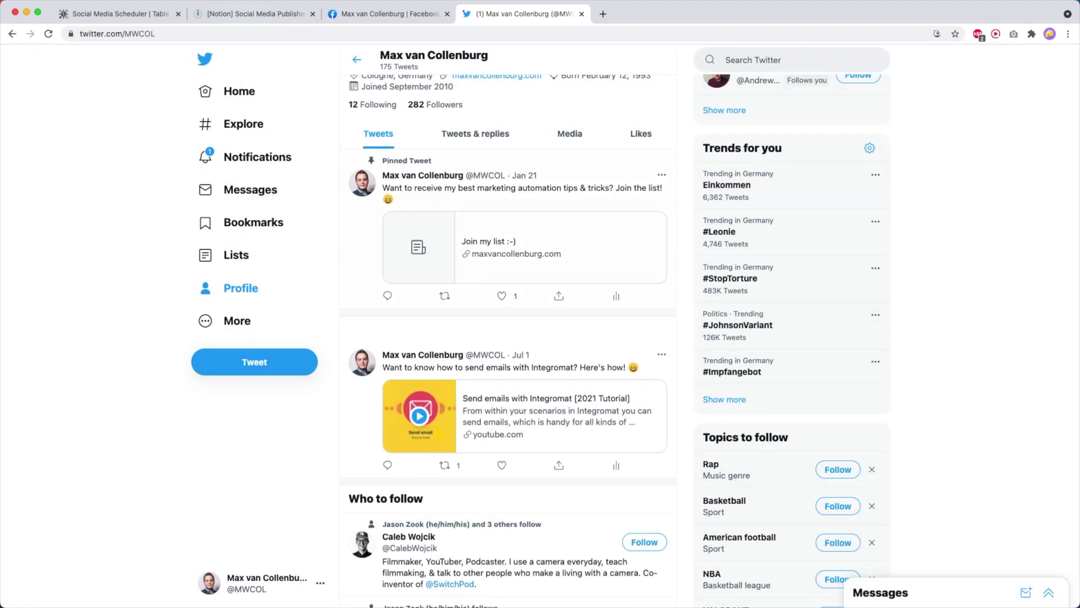
Clear the Testing row's Image link in the Notion scheduler and set its Status to Ready to publish
{"action": "left_click", "coordinate": [255, 14]}
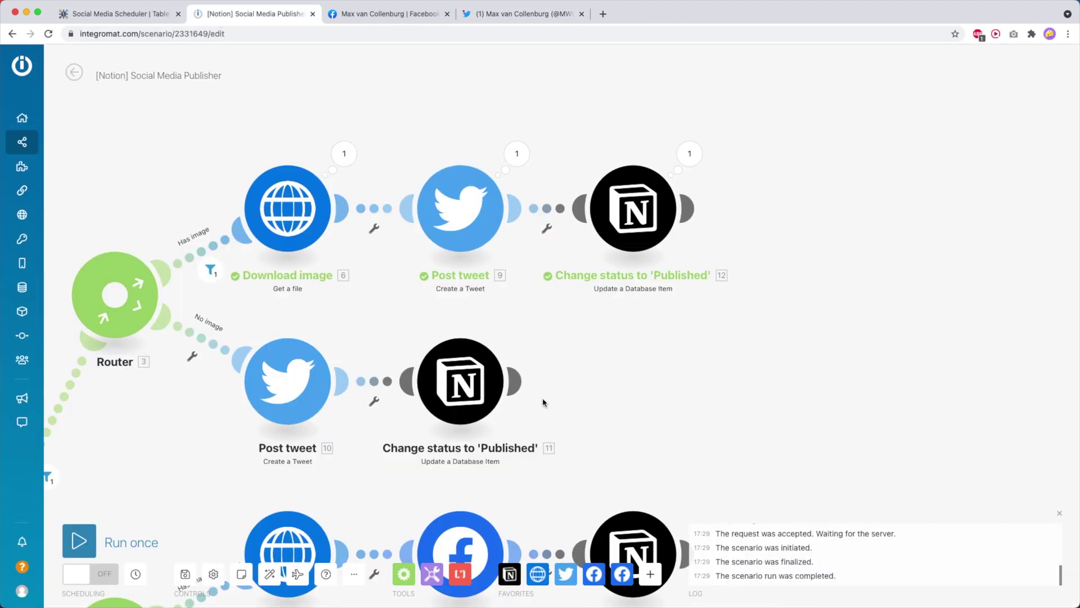
{"action": "left_click_drag", "start_coordinate": [542, 403], "coordinate": [787, 354]}
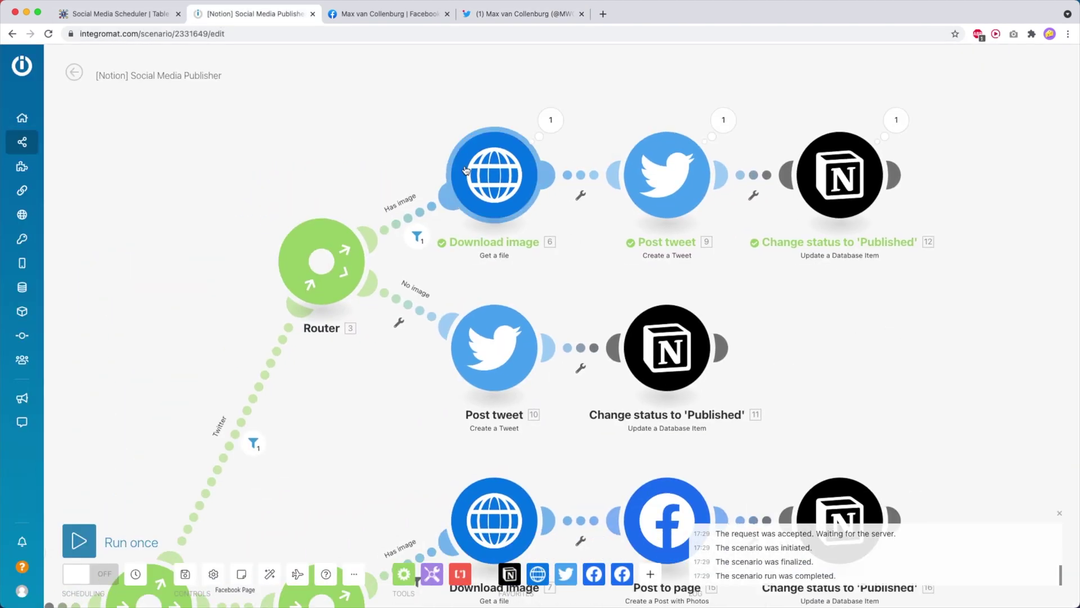
{"action": "left_click", "coordinate": [134, 18]}
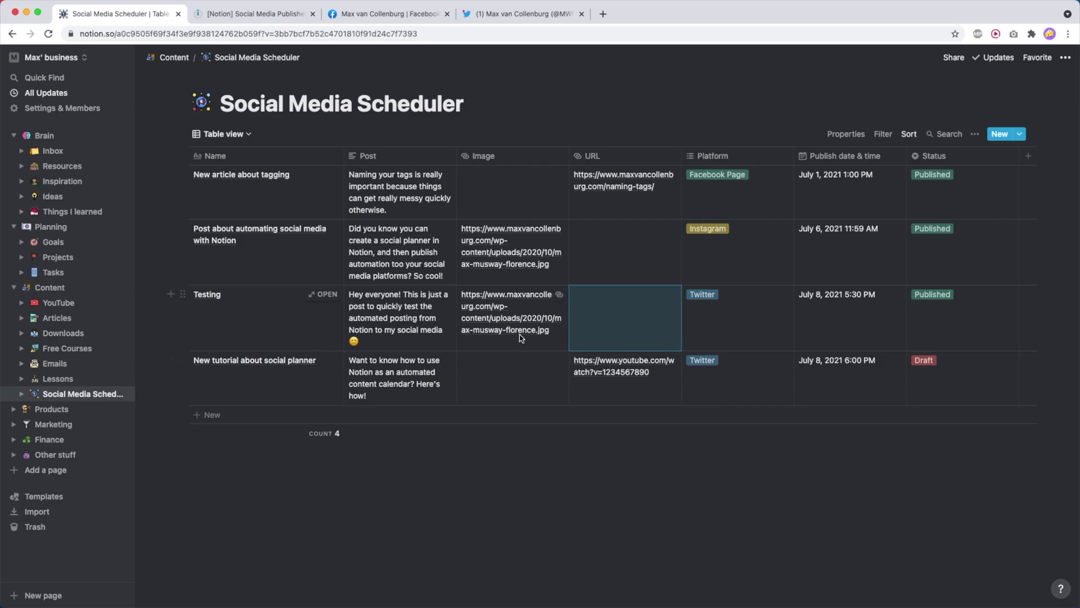
{"action": "type", "text": "https://www.maxvancollenburg.com/wp-content/uploads/2020/10/max-musway-florence.jpg"}
{"action": "key", "text": "super+a"}
{"action": "key", "text": "BackSpace"}
{"action": "key", "text": "Escape"}
{"action": "left_click", "coordinate": [955, 295]}
{"action": "left_click", "coordinate": [948, 346]}
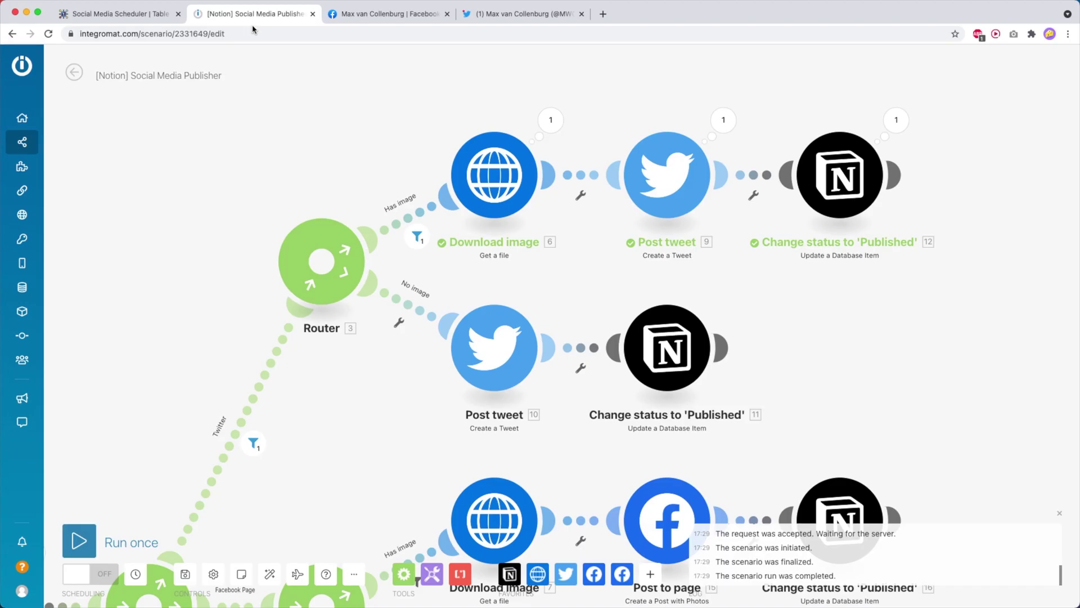
Run the Integromat scenario once and check the Testing row's status in the Notion scheduler
{"action": "left_click", "coordinate": [254, 13]}
{"action": "left_click", "coordinate": [79, 540]}
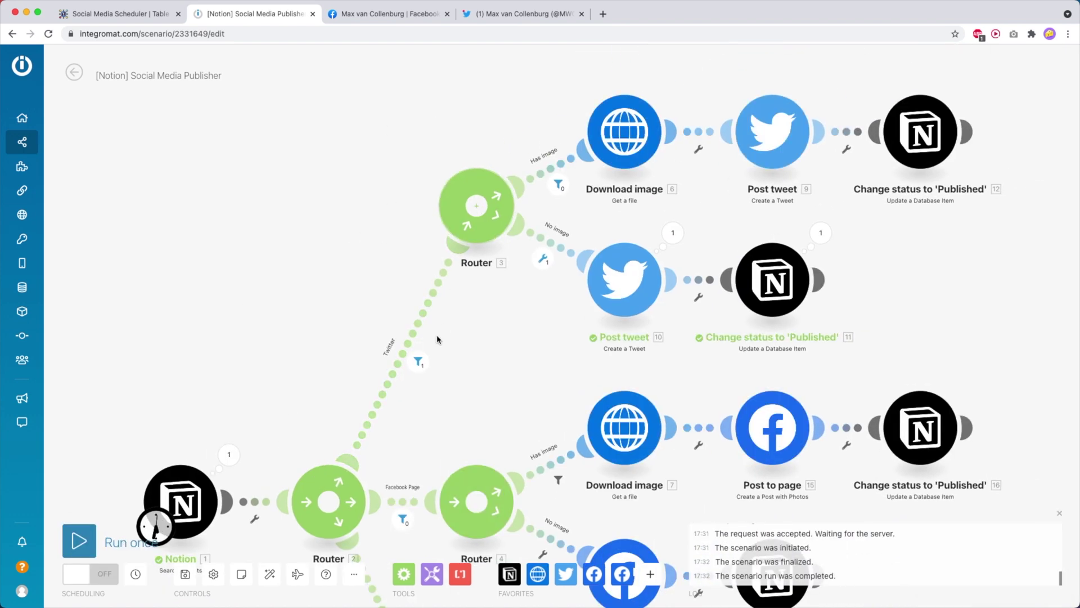
{"action": "left_click", "coordinate": [418, 362]}
{"action": "left_click", "coordinate": [156, 17]}
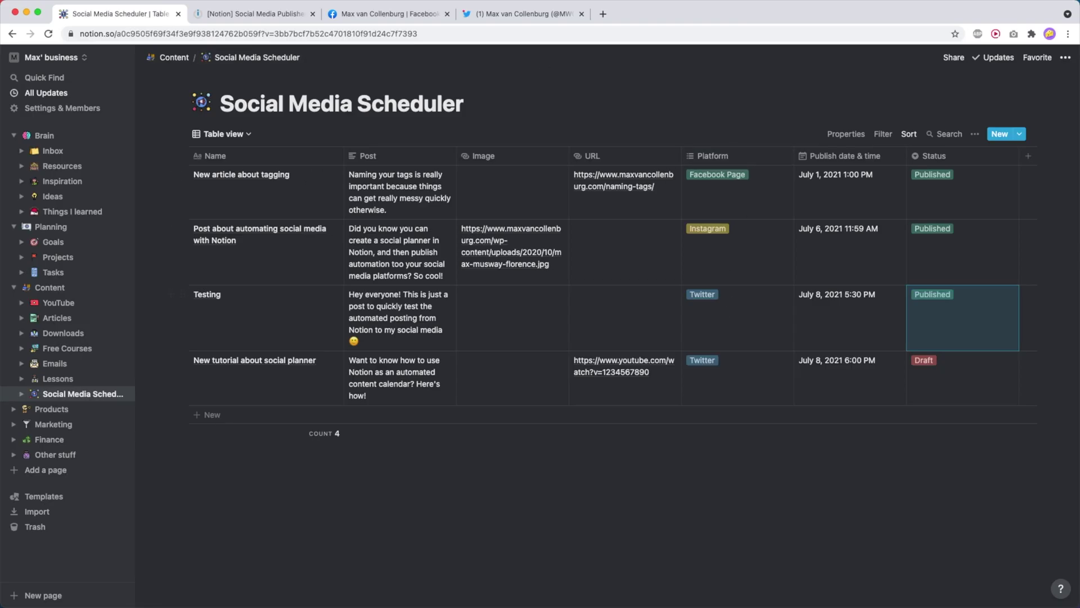
{"action": "left_click", "coordinate": [271, 16]}
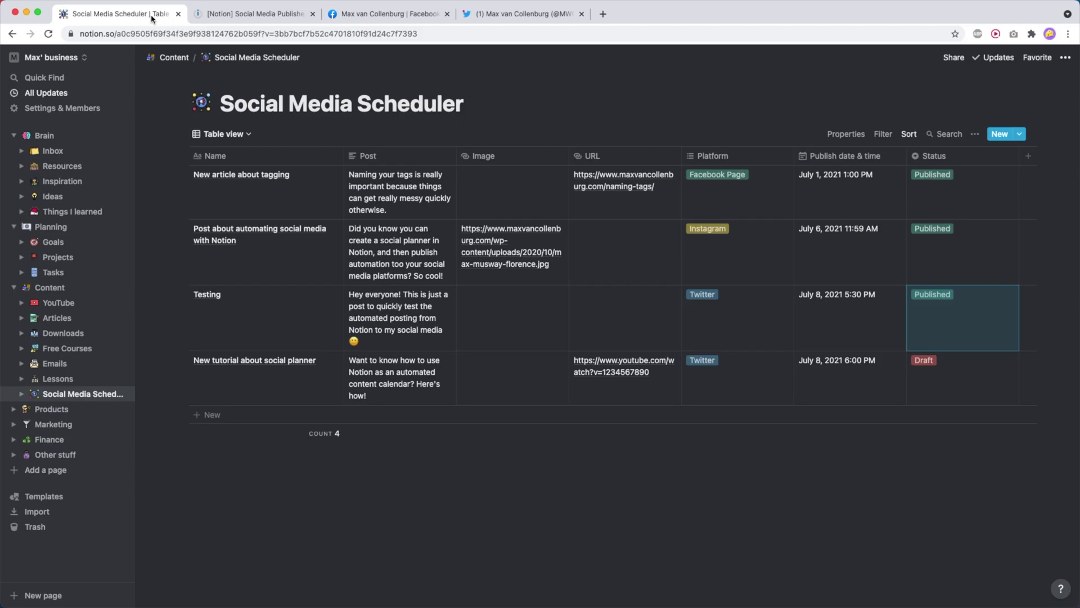
{"action": "left_click", "coordinate": [119, 14]}
Reload the Twitter profile and delete the newly published text-only test tweet
{"action": "left_click", "coordinate": [524, 14]}
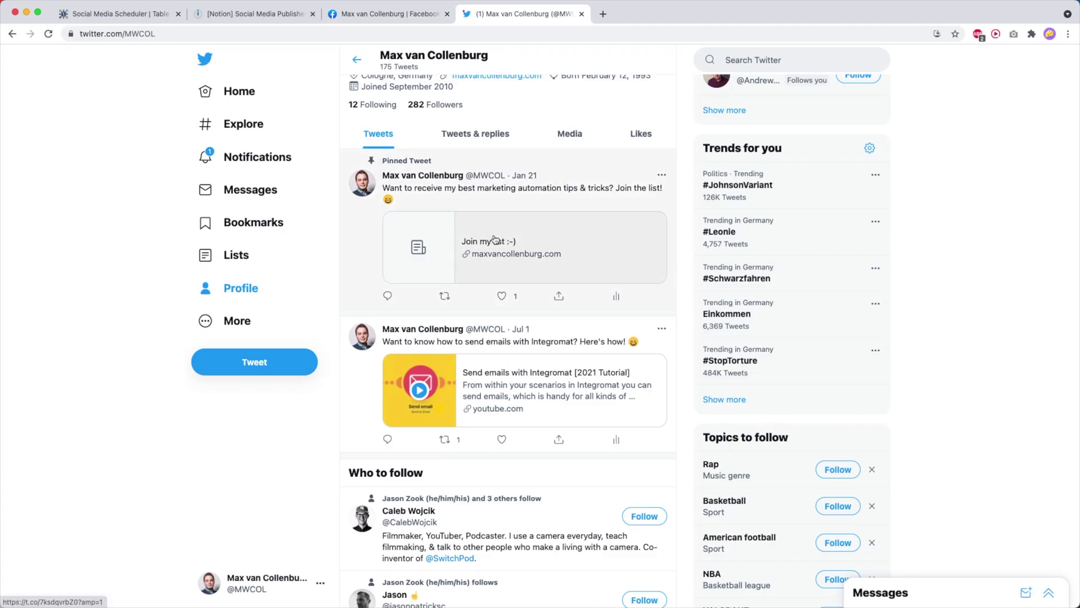
{"action": "key", "text": "super+r"}
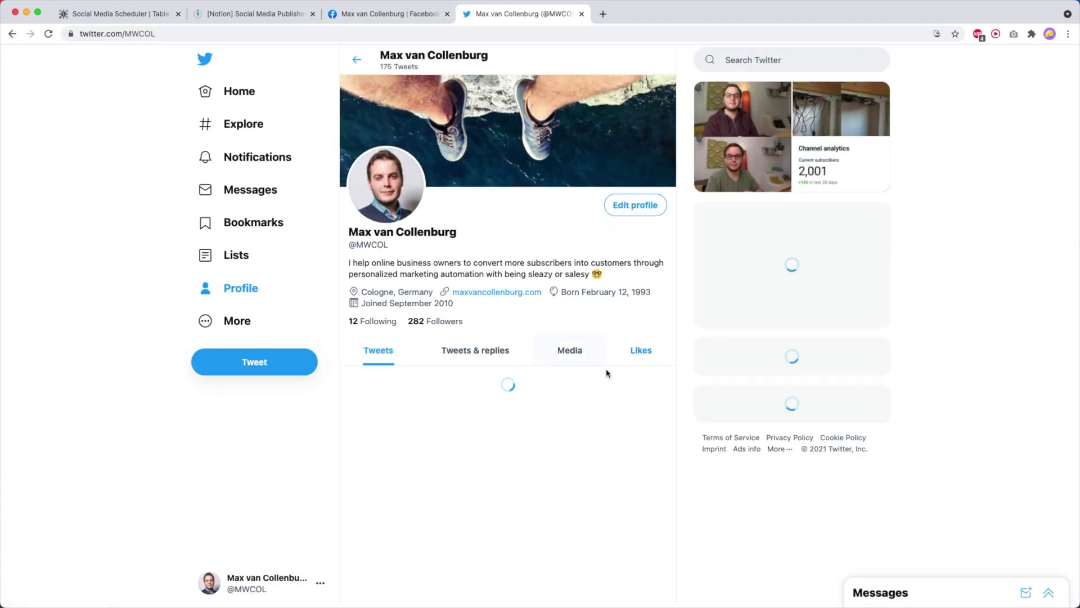
{"action": "scroll", "coordinate": [405, 428], "scroll_direction": "down", "scroll_amount": 3}
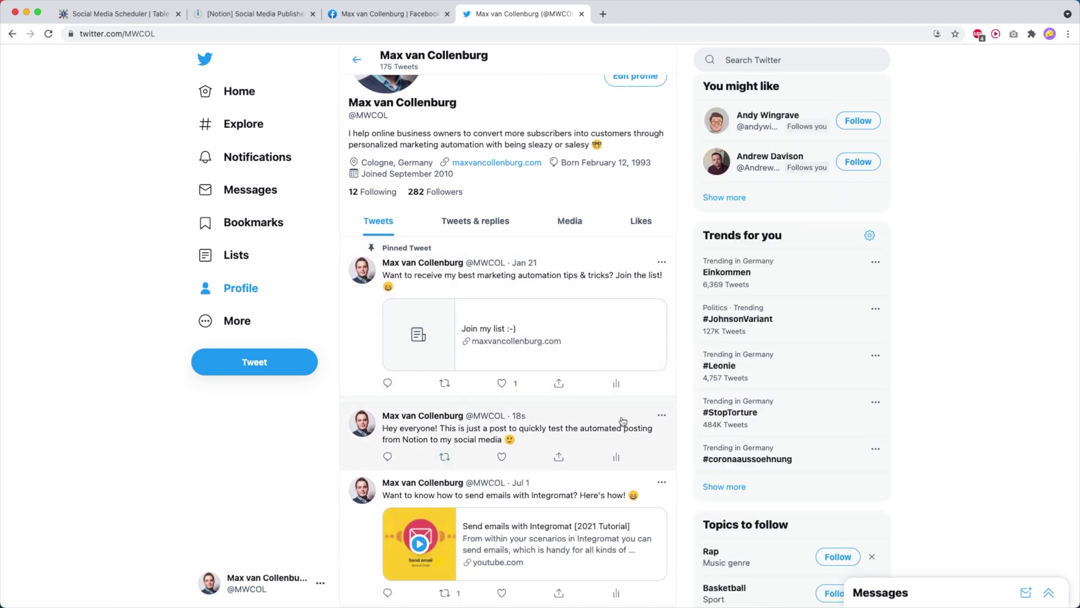
{"action": "left_click", "coordinate": [662, 416]}
{"action": "left_click", "coordinate": [581, 437]}
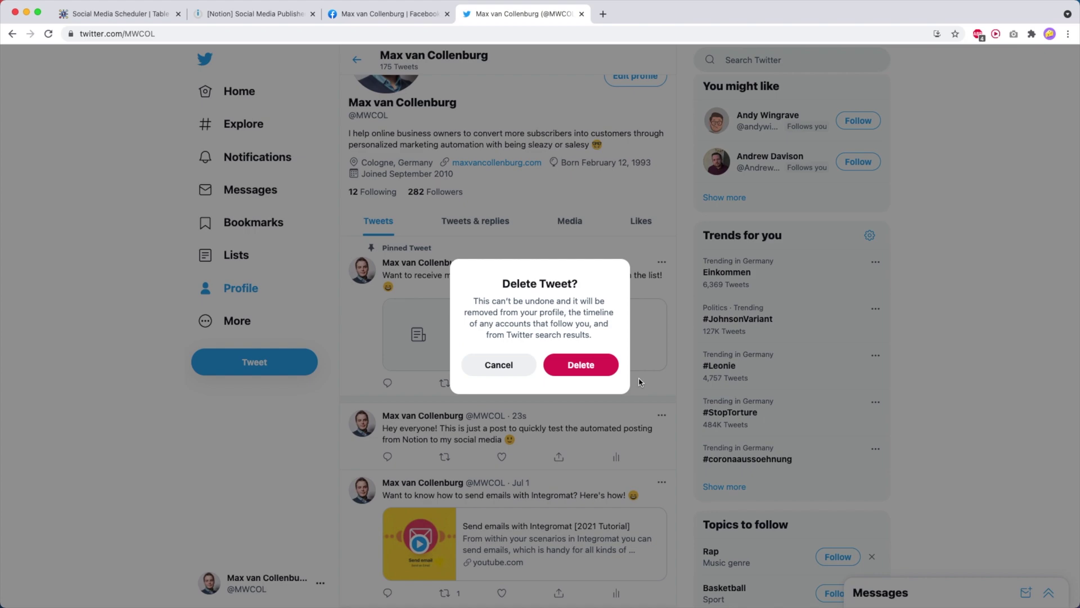
{"action": "left_click", "coordinate": [582, 365]}
Move the Notion Search Objects module in the Integromat scenario farther away from the first router
{"action": "left_click", "coordinate": [138, 16]}
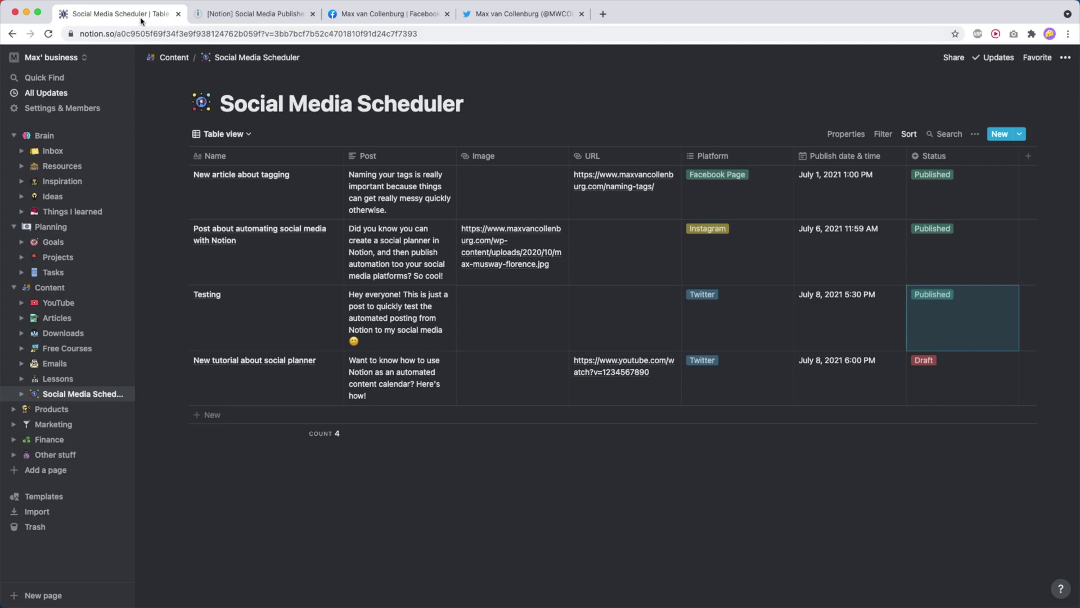
{"action": "left_click", "coordinate": [224, 16]}
{"action": "left_click_drag", "start_coordinate": [179, 420], "coordinate": [296, 328]}
{"action": "left_click_drag", "start_coordinate": [267, 434], "coordinate": [176, 423]}
{"action": "left_click", "coordinate": [177, 422]}
{"action": "left_click", "coordinate": [176, 422]}
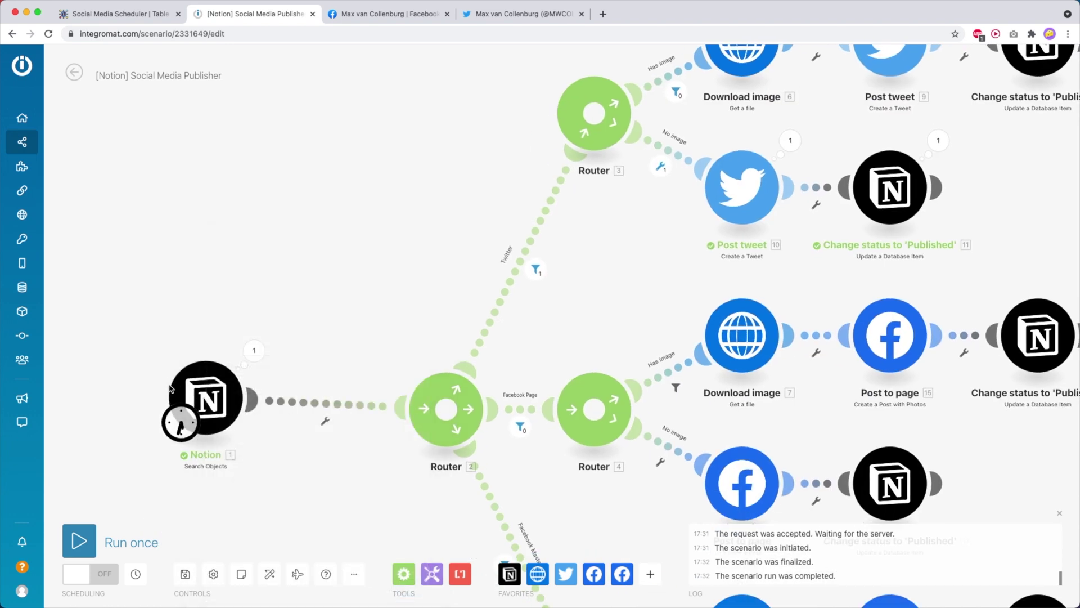
Examine the Status and Publish date & time rules in the Notion search module's filter and look over the Facebook branches
{"action": "left_click", "coordinate": [197, 386]}
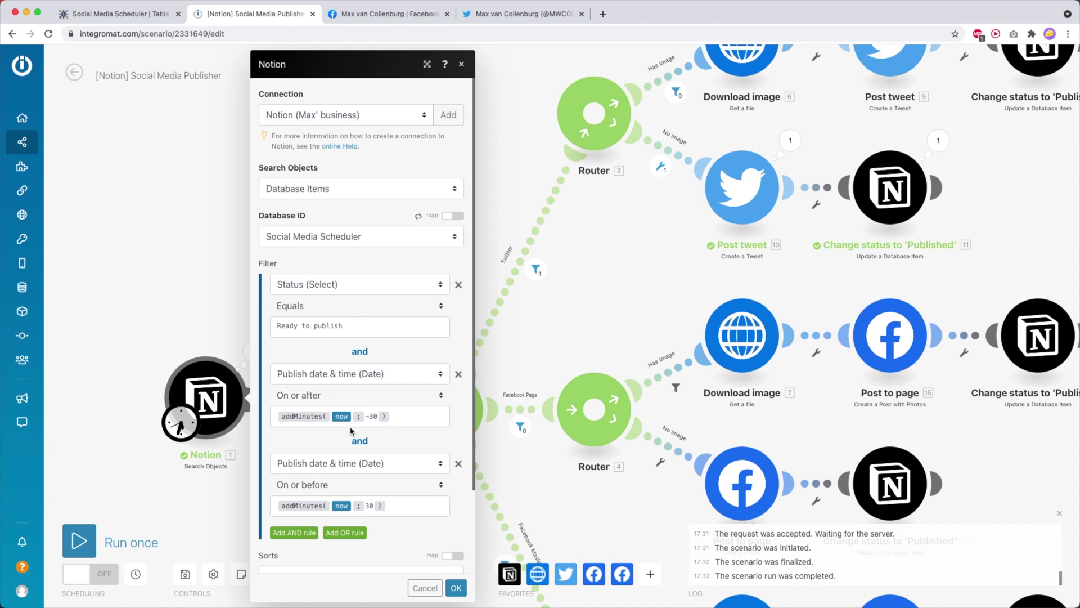
{"action": "left_click", "coordinate": [181, 297]}
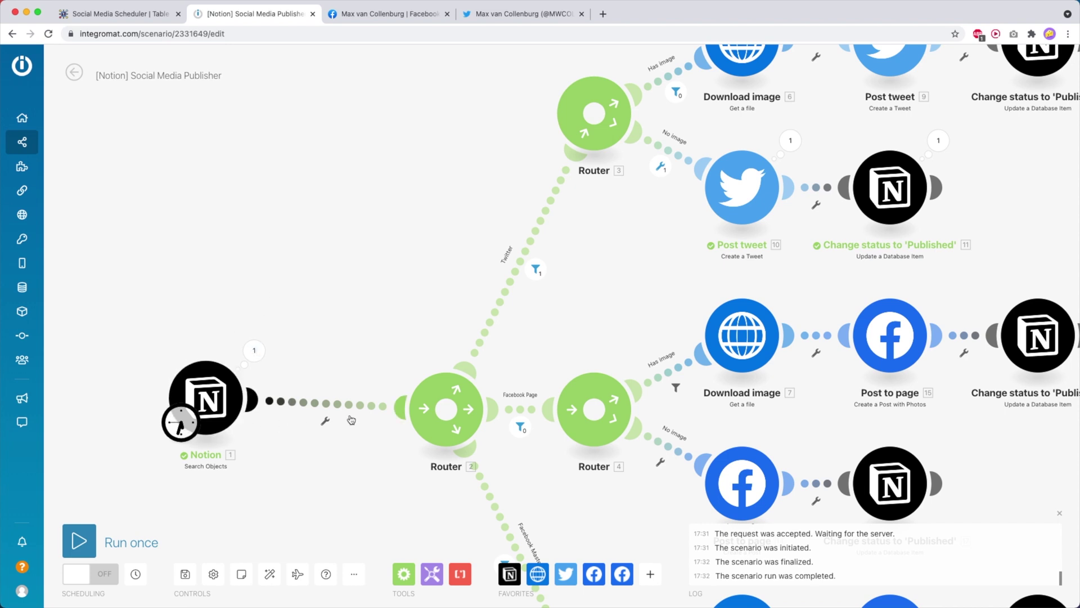
{"action": "left_click_drag", "start_coordinate": [384, 314], "coordinate": [300, 231]}
{"action": "scroll", "coordinate": [300, 231], "scroll_direction": "down", "scroll_amount": 4}
{"action": "scroll", "coordinate": [273, 250], "scroll_direction": "up", "scroll_amount": 2}
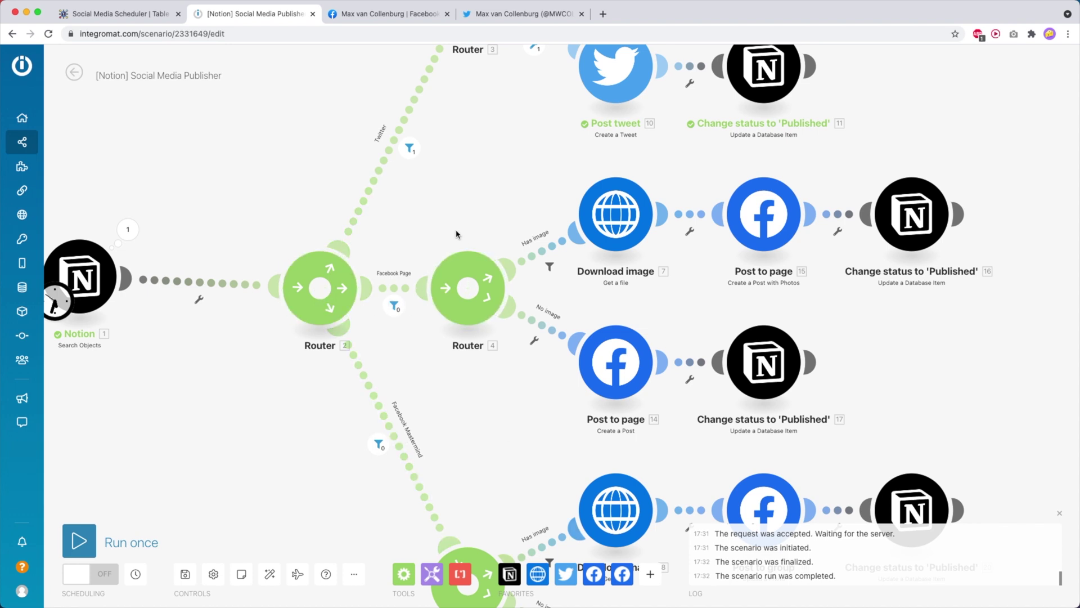
Check the Has image filter condition on the Twitter branch against the Image column in the Notion scheduler
{"action": "scroll", "coordinate": [289, 525], "scroll_direction": "up", "scroll_amount": 5}
{"action": "scroll", "coordinate": [440, 300], "scroll_direction": "up", "scroll_amount": 3}
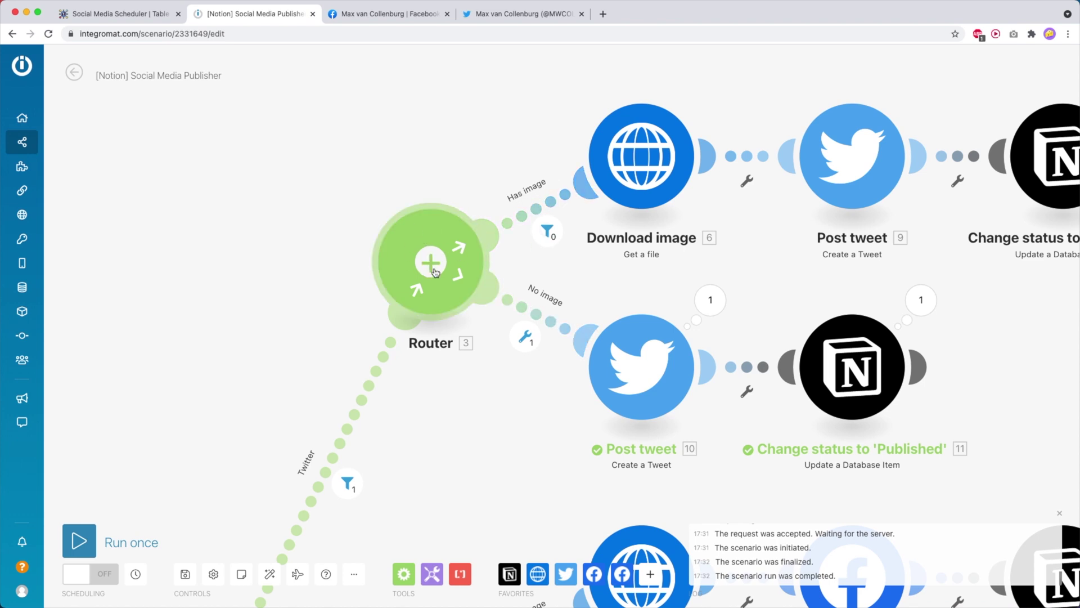
{"action": "left_click", "coordinate": [541, 199]}
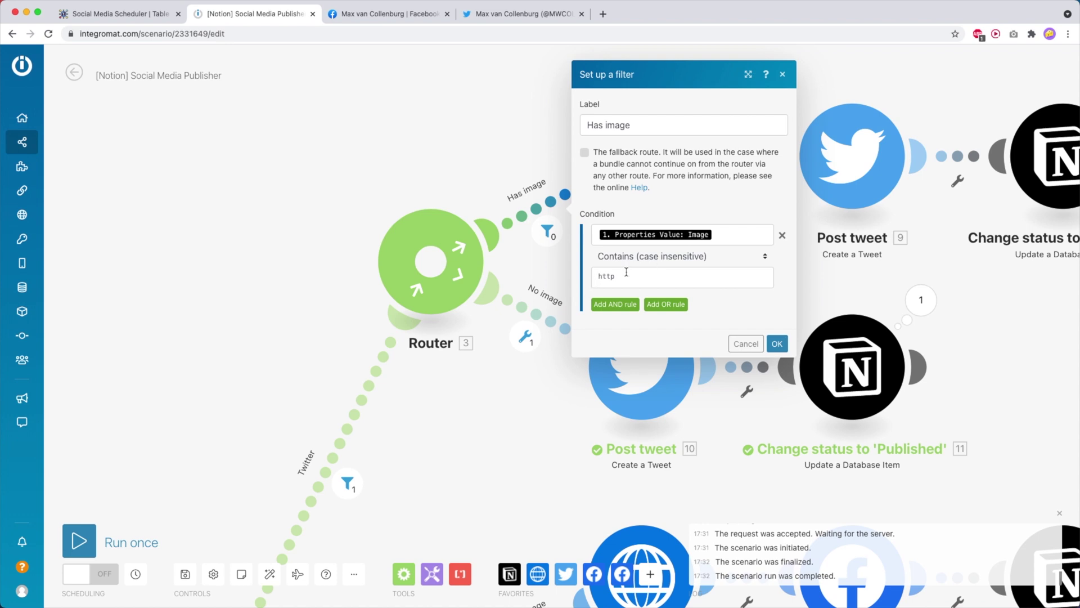
{"action": "left_click", "coordinate": [107, 14]}
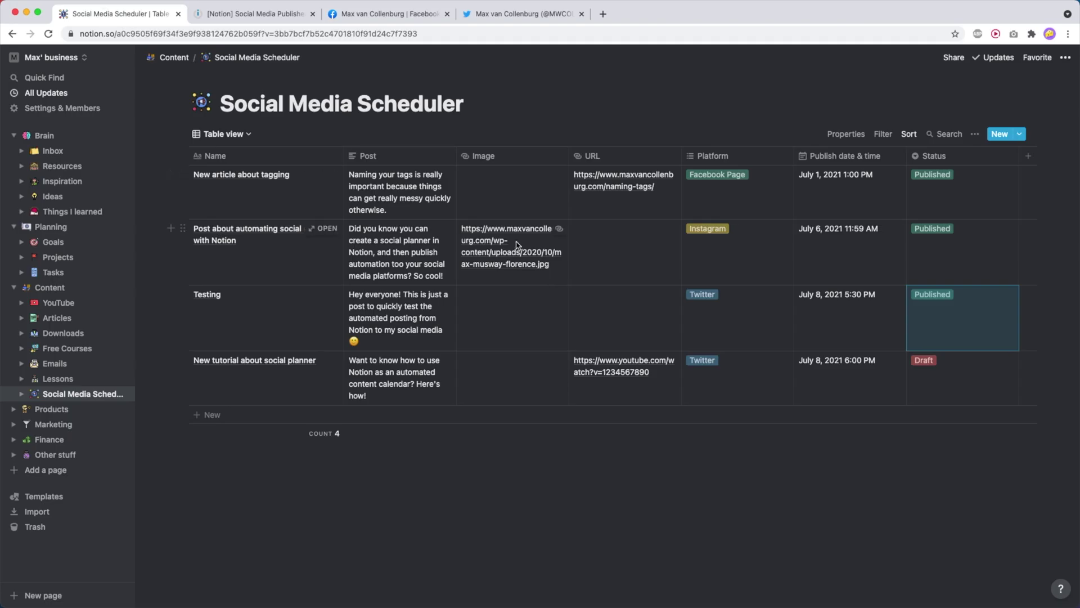
{"action": "left_click", "coordinate": [234, 10]}
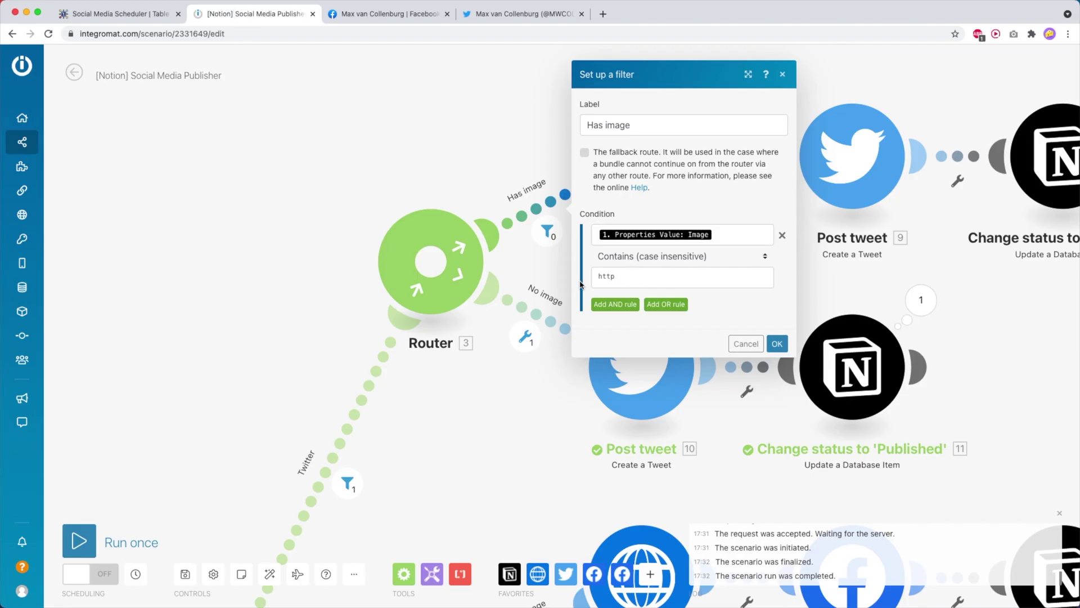
{"action": "key", "text": "Return"}
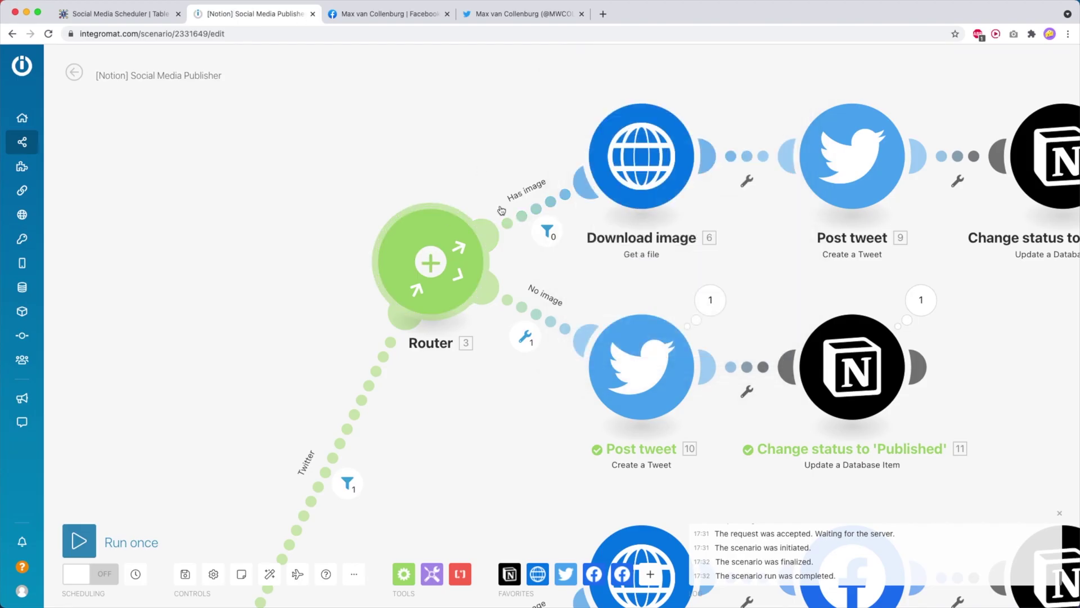
Check the fallback route setting of the No image filter on the Twitter branch
{"action": "left_click", "coordinate": [577, 335]}
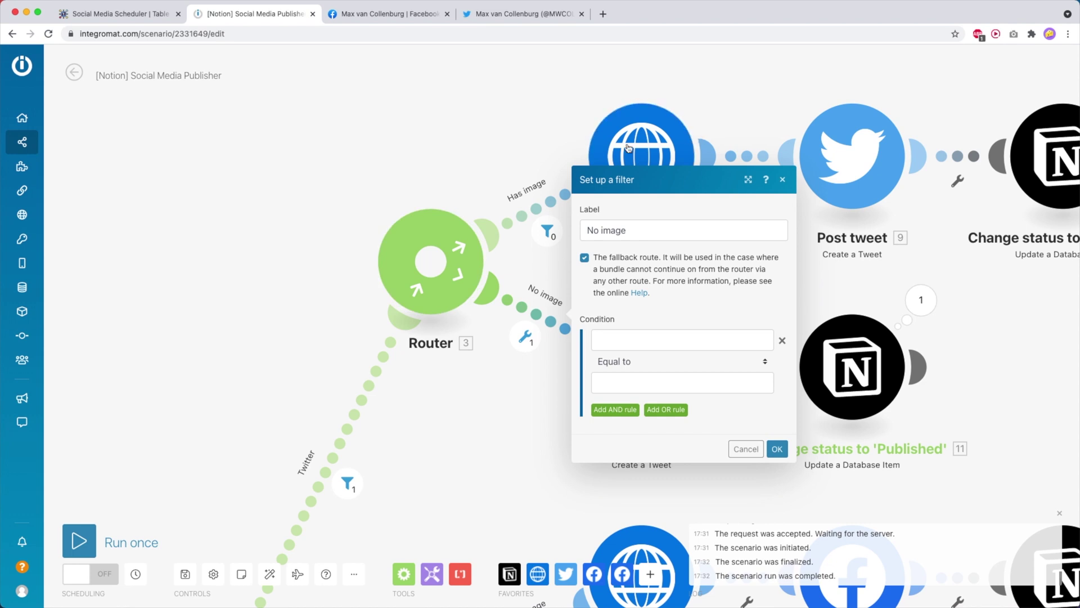
{"action": "key", "text": "Return"}
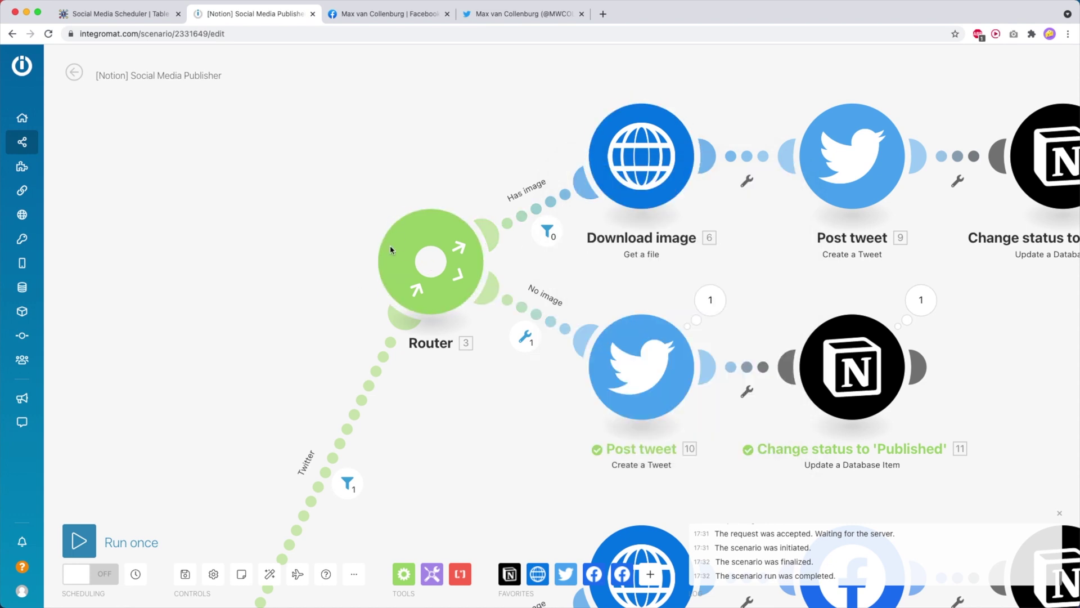
{"action": "scroll", "coordinate": [354, 394], "scroll_direction": "down", "scroll_amount": 3}
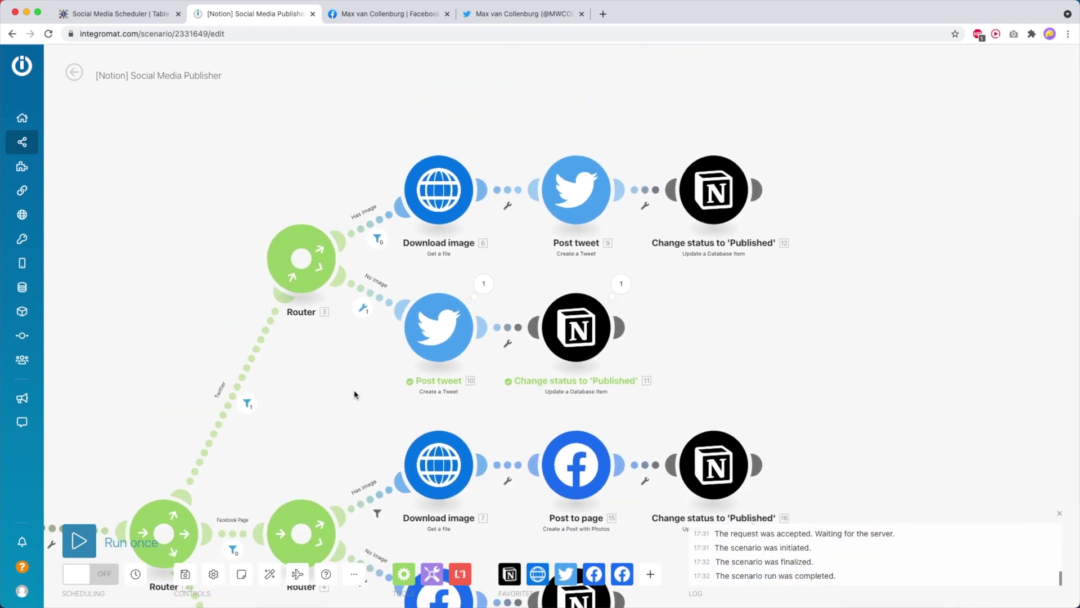
{"action": "scroll", "coordinate": [355, 394], "scroll_direction": "down", "scroll_amount": 5}
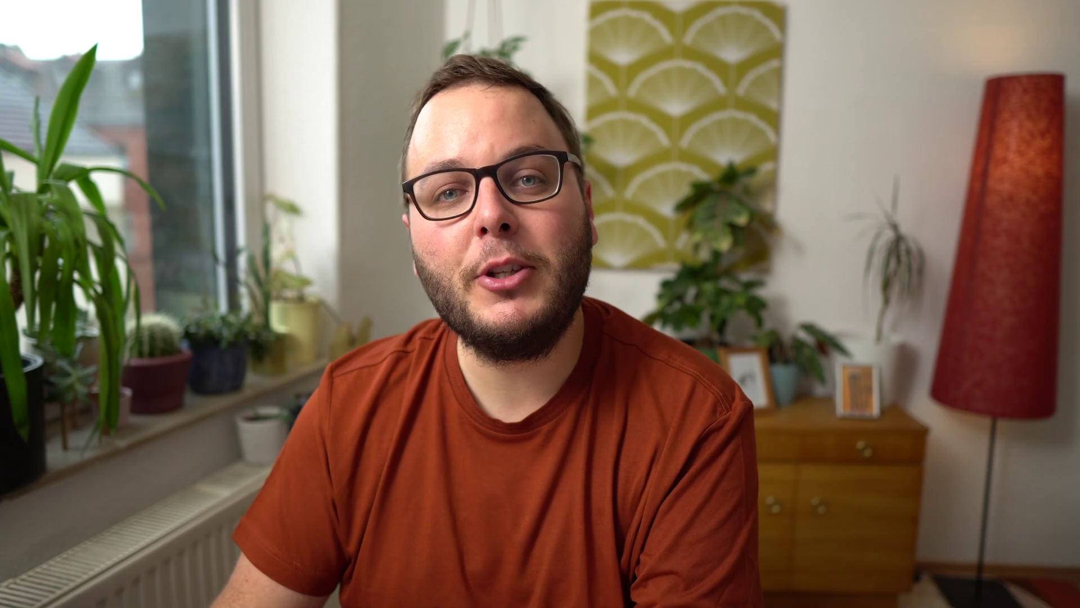